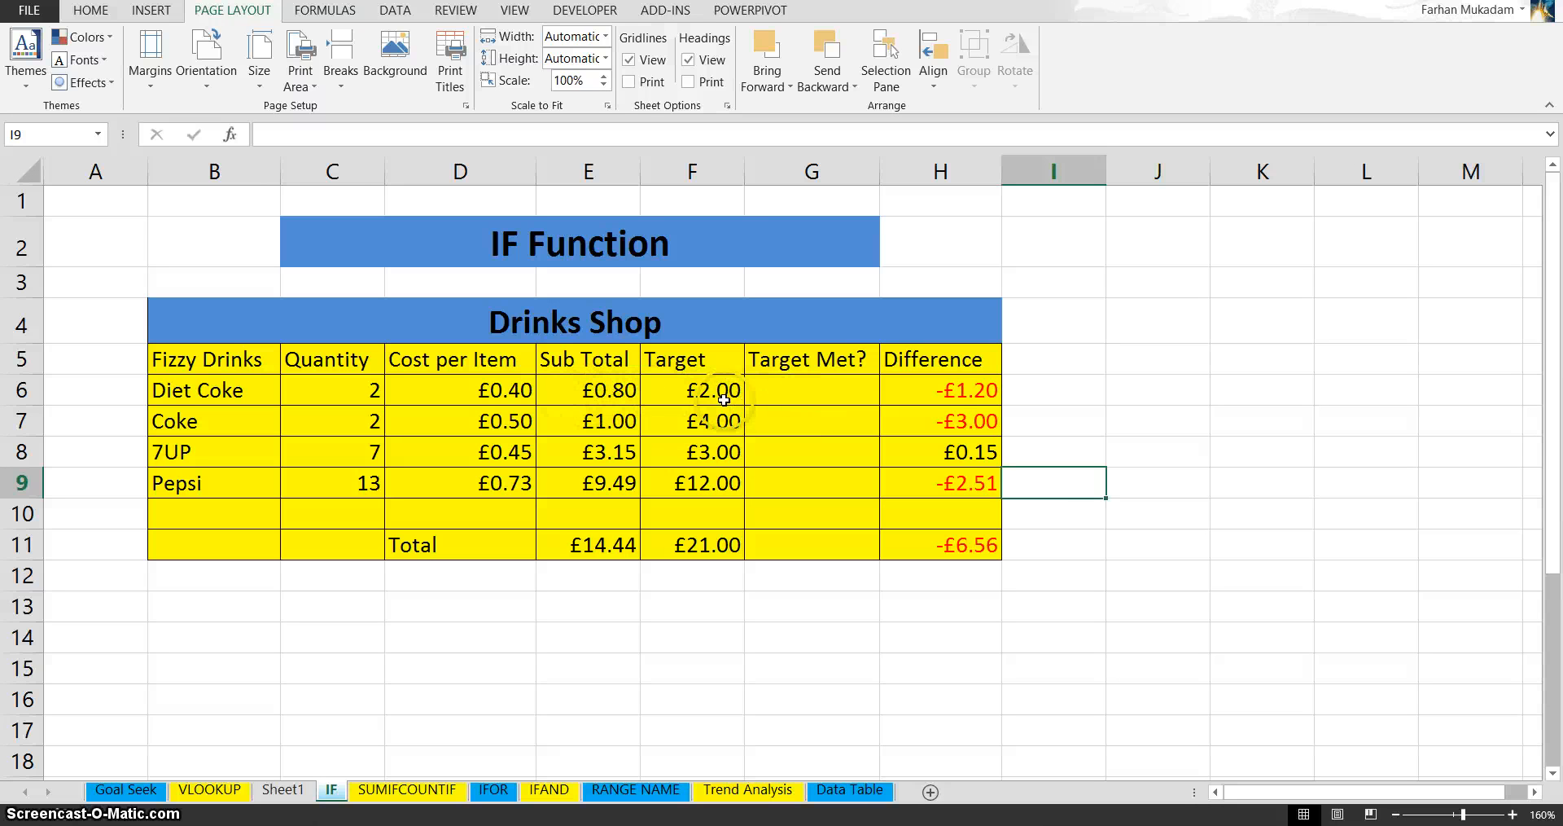
# - Insert the IF function in cell G6 and move its arguments dialog clear of the Diet Coke row
pyautogui.click(800, 392)
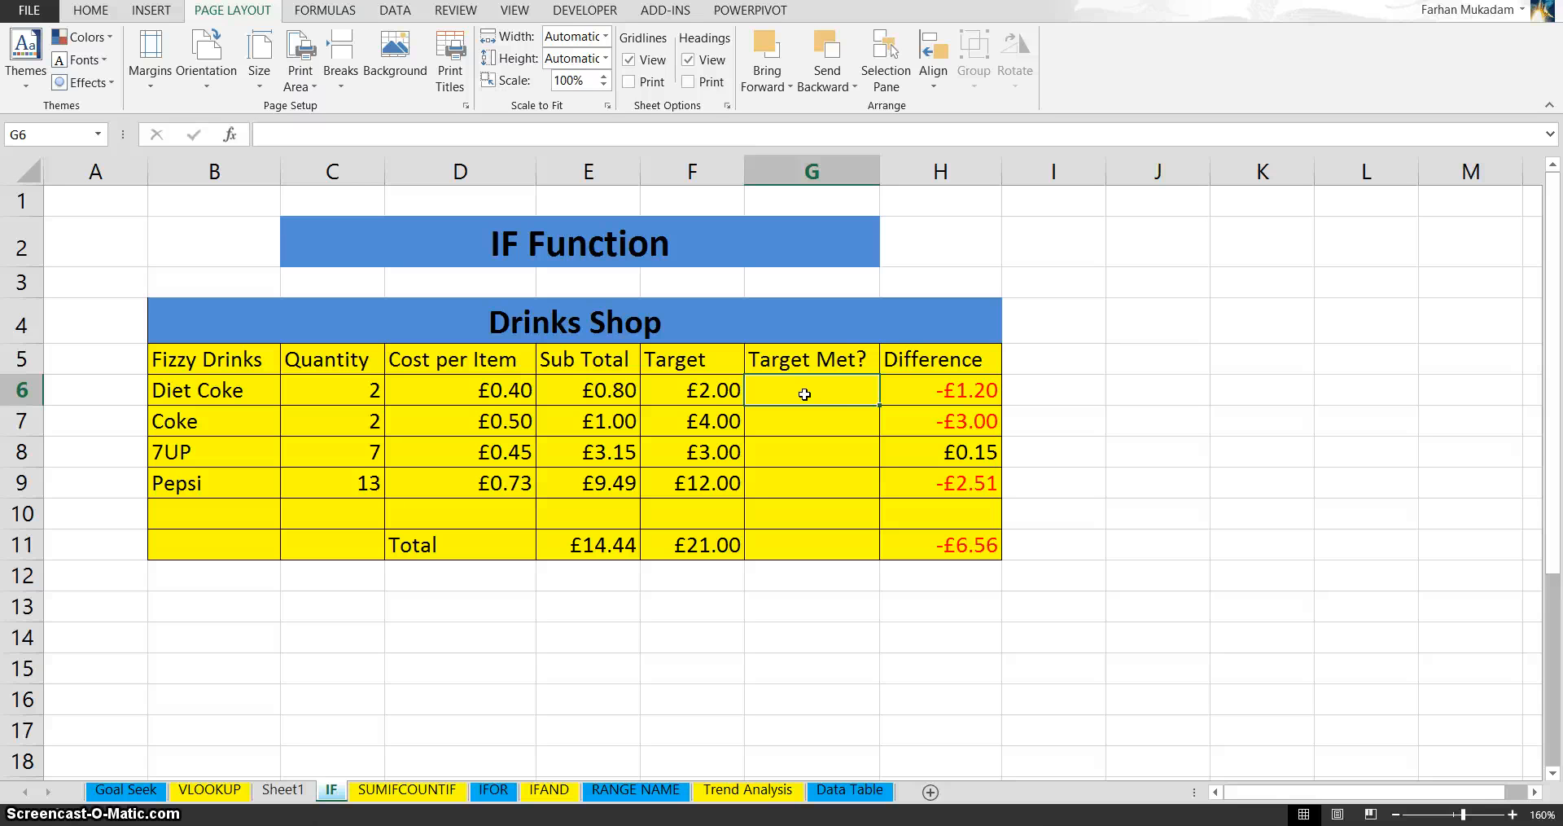
pyautogui.click(232, 136)
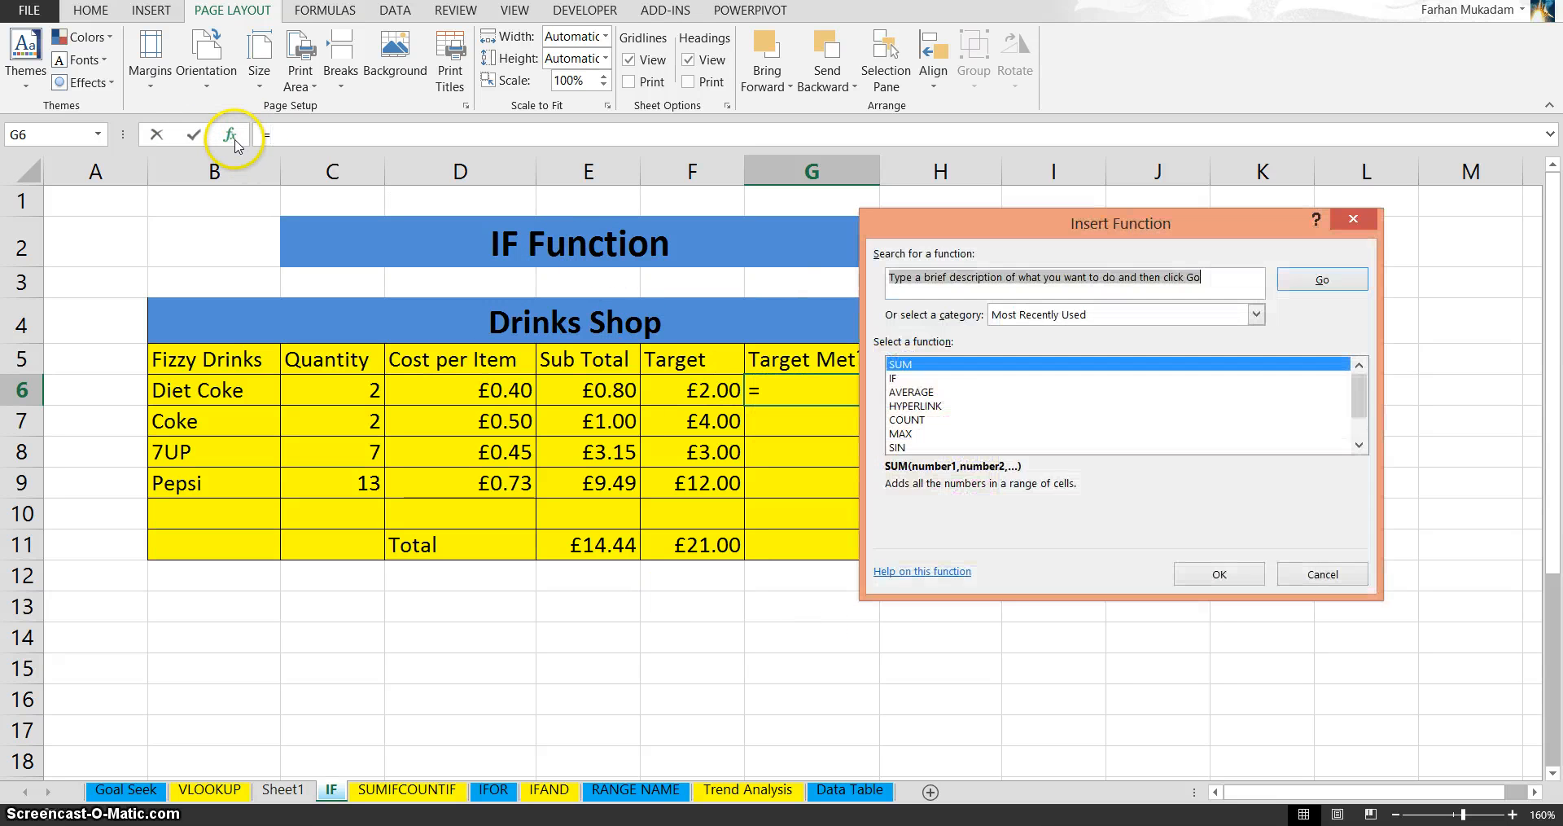
pyautogui.doubleClick(895, 379)
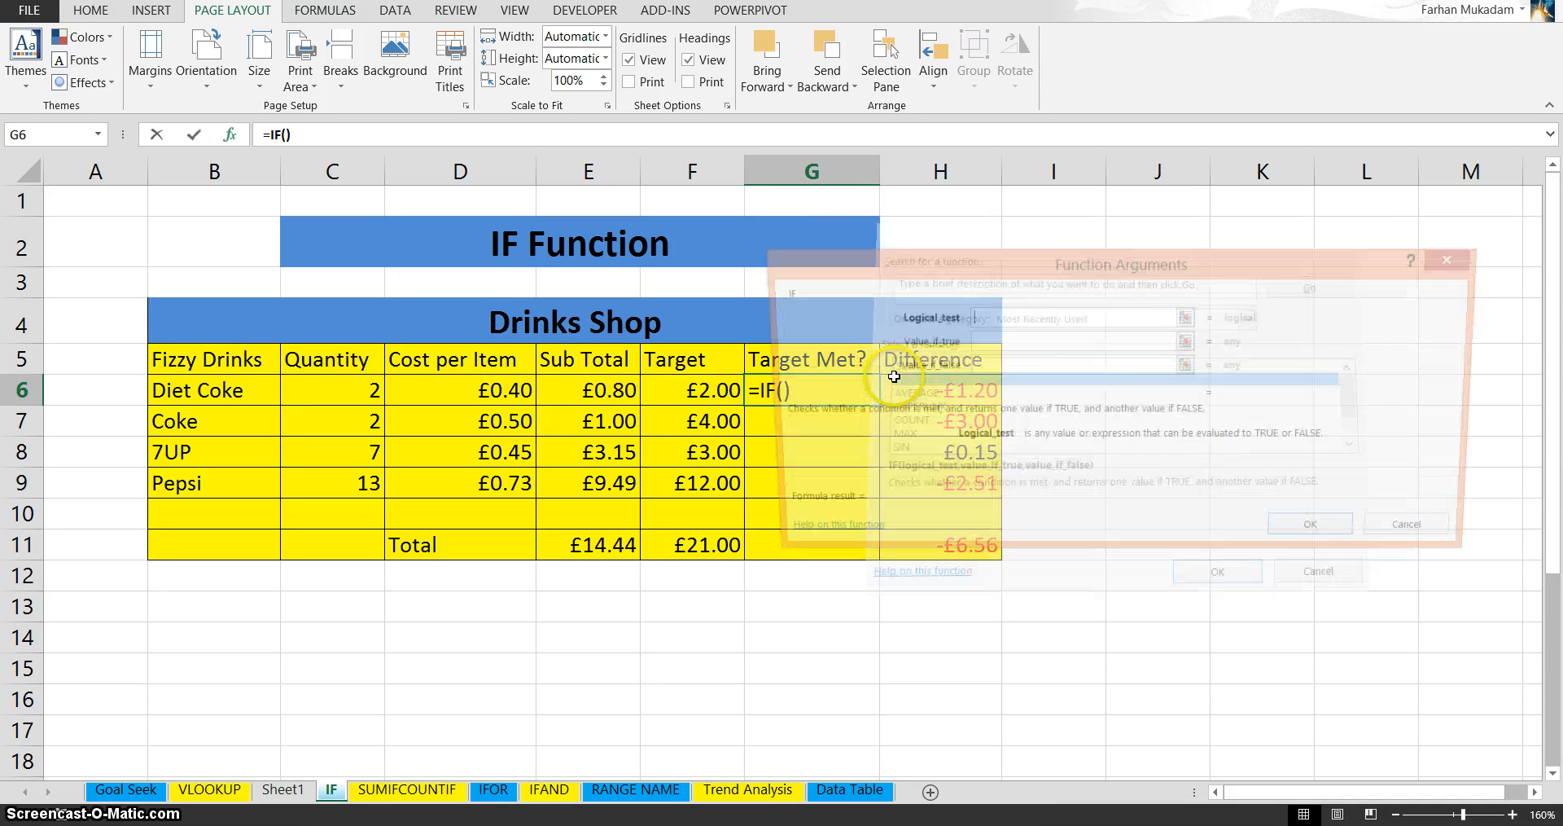
pyautogui.moveTo(999, 262); pyautogui.dragTo(842, 267)
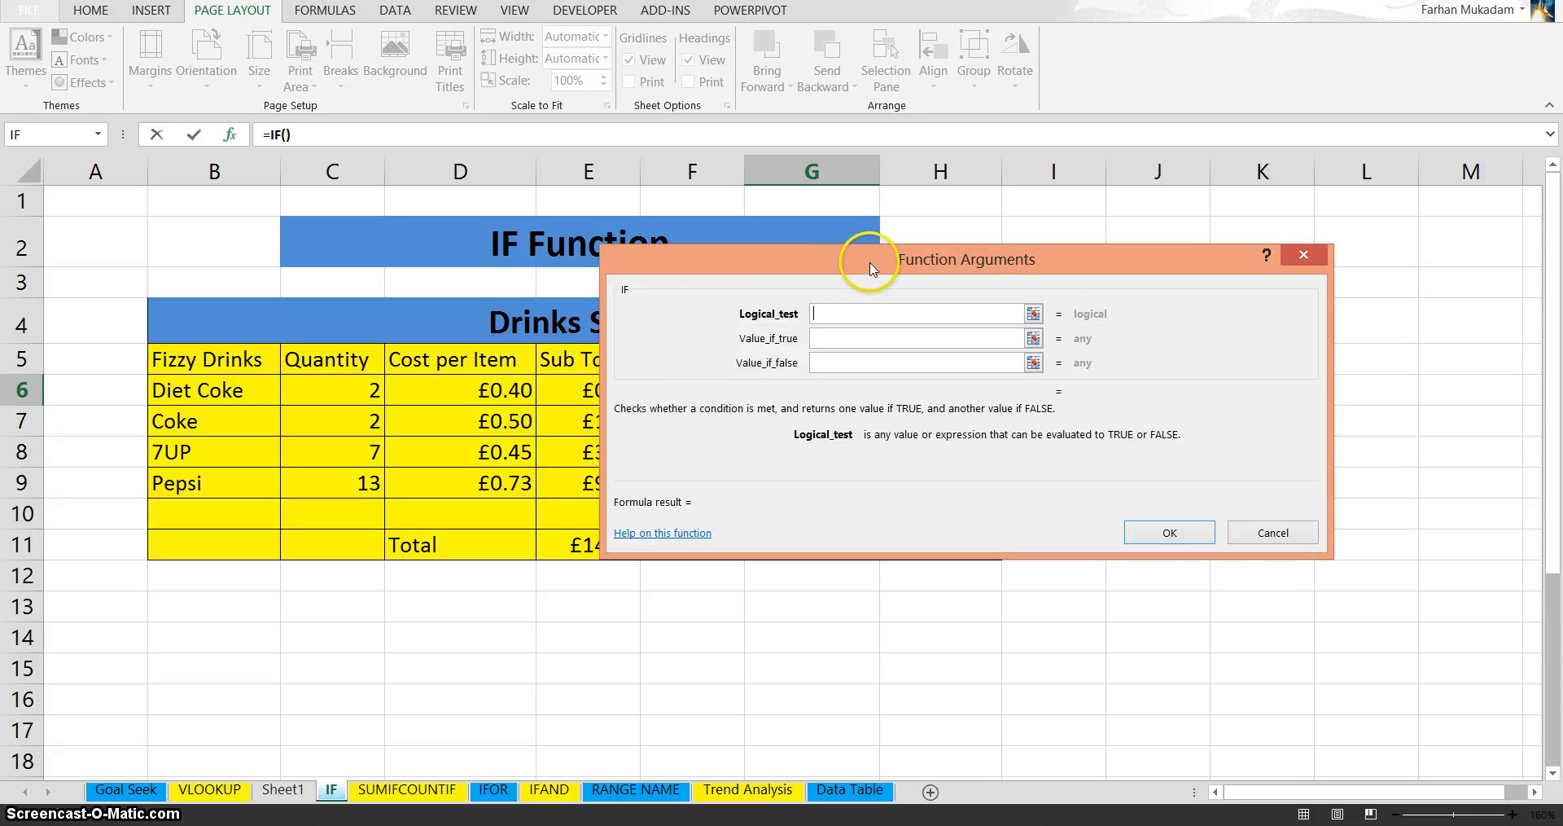
pyautogui.moveTo(1061, 284); pyautogui.dragTo(1080, 323)
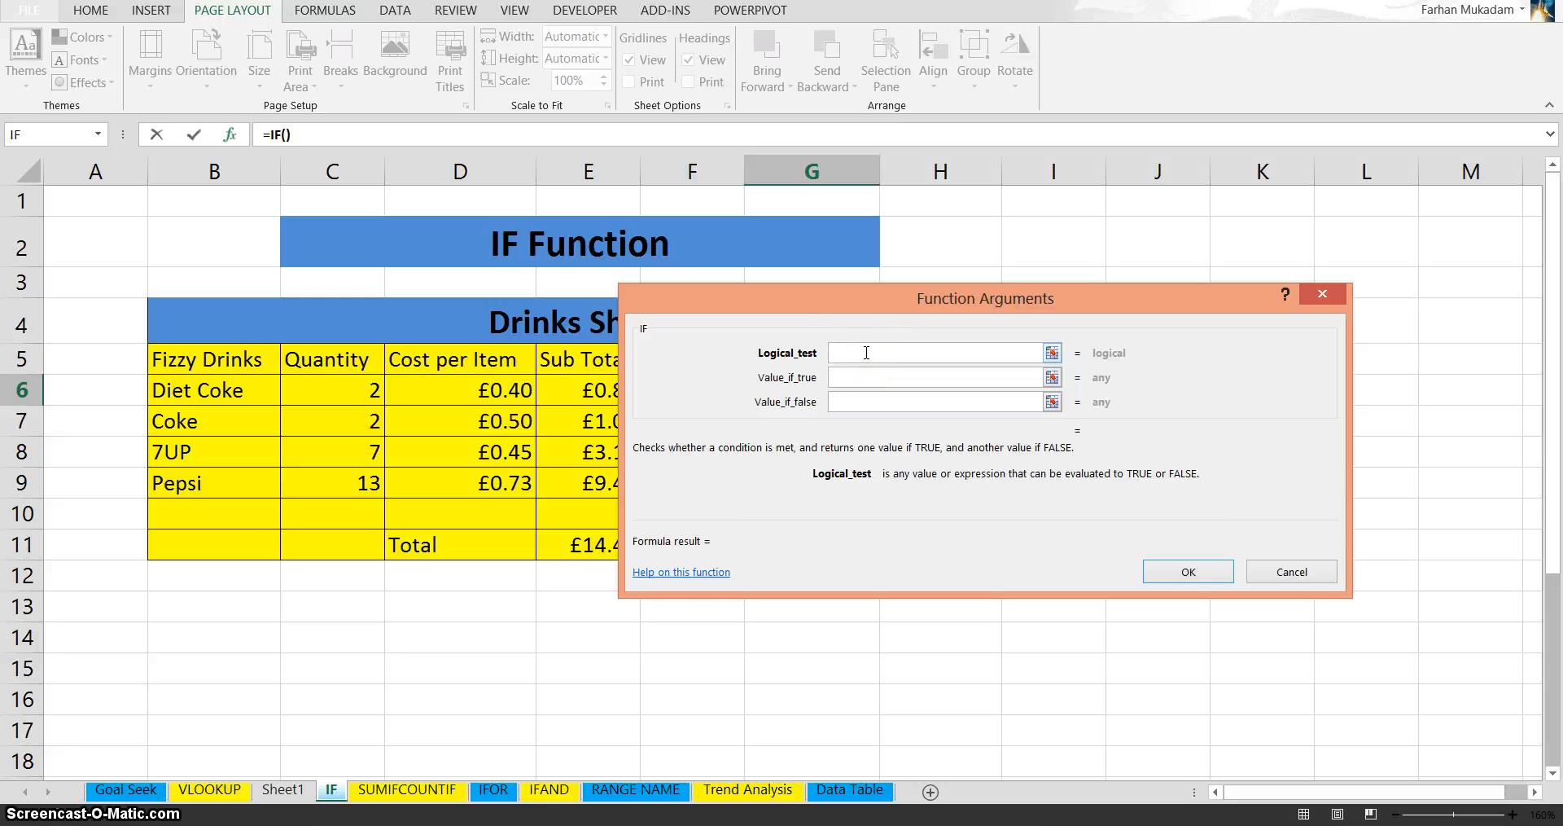
pyautogui.moveTo(806, 287); pyautogui.dragTo(955, 432)
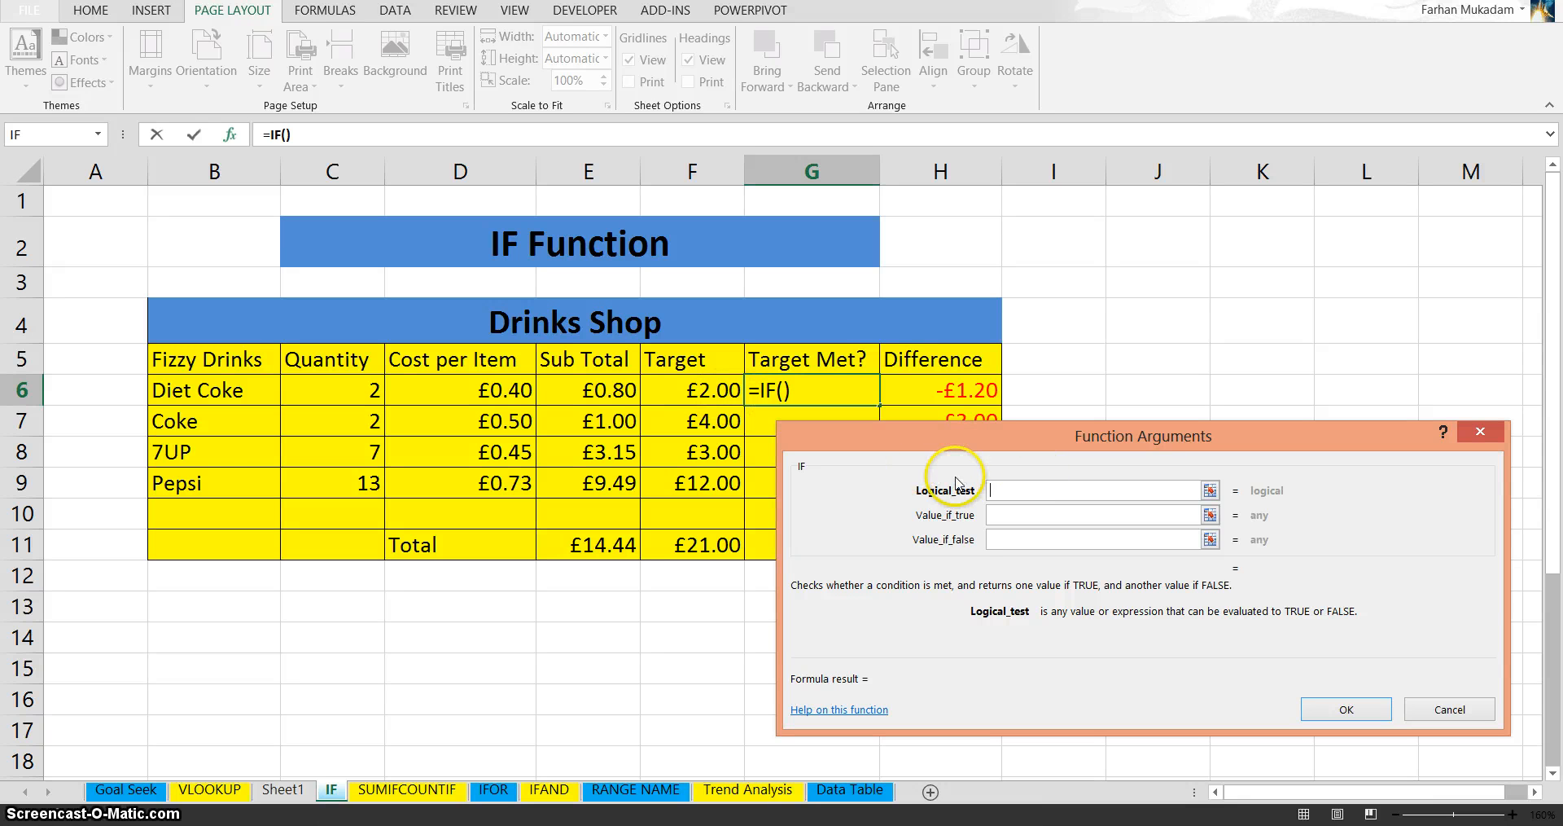
# - Set the IF function's logical test to E6>=F6, comparing the Diet Coke sub total with its target
pyautogui.click(601, 390)
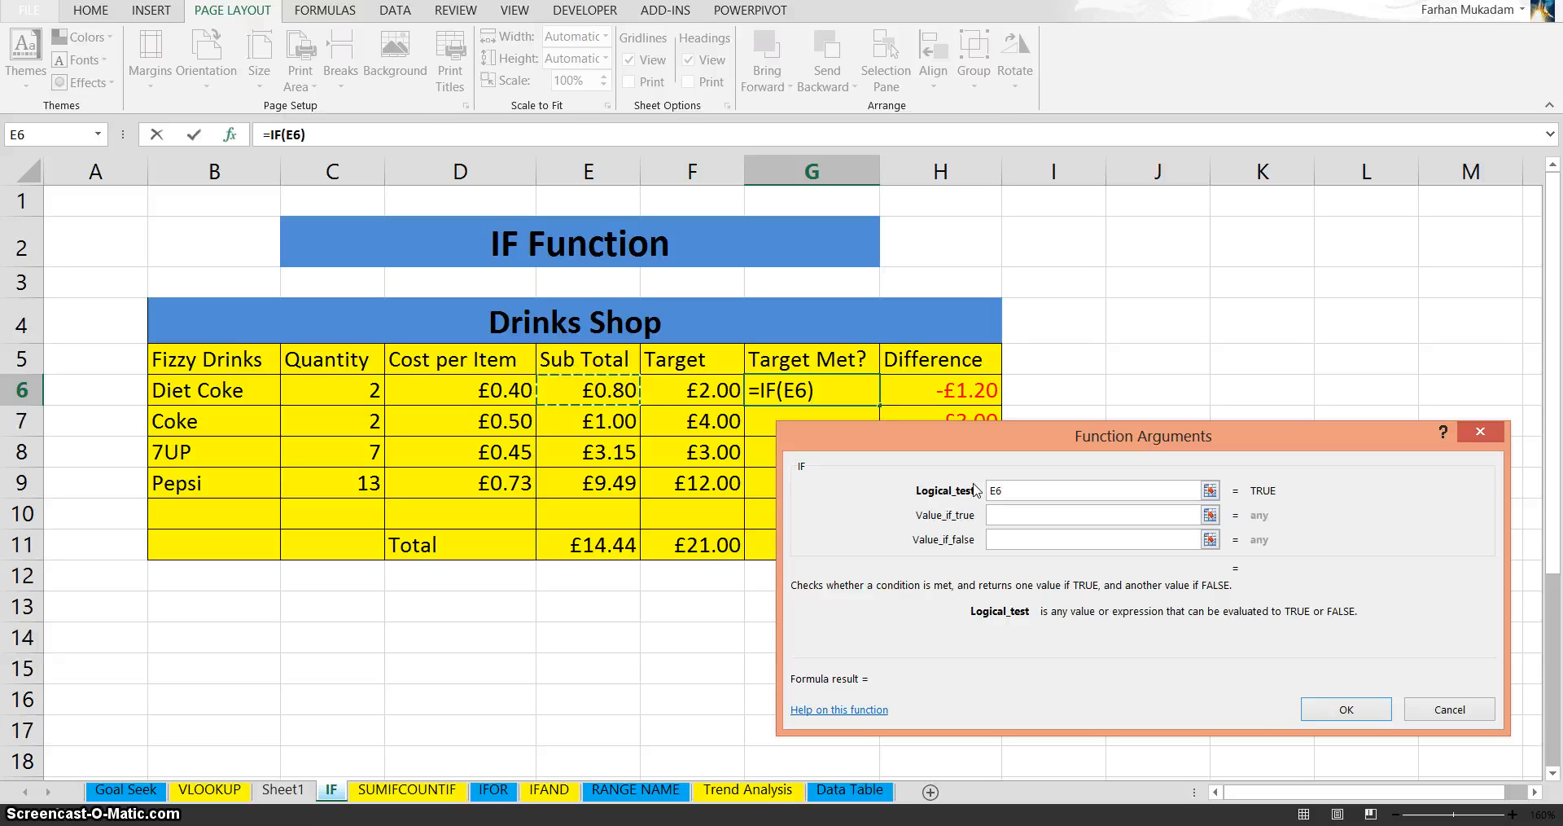
pyautogui.write('>=')
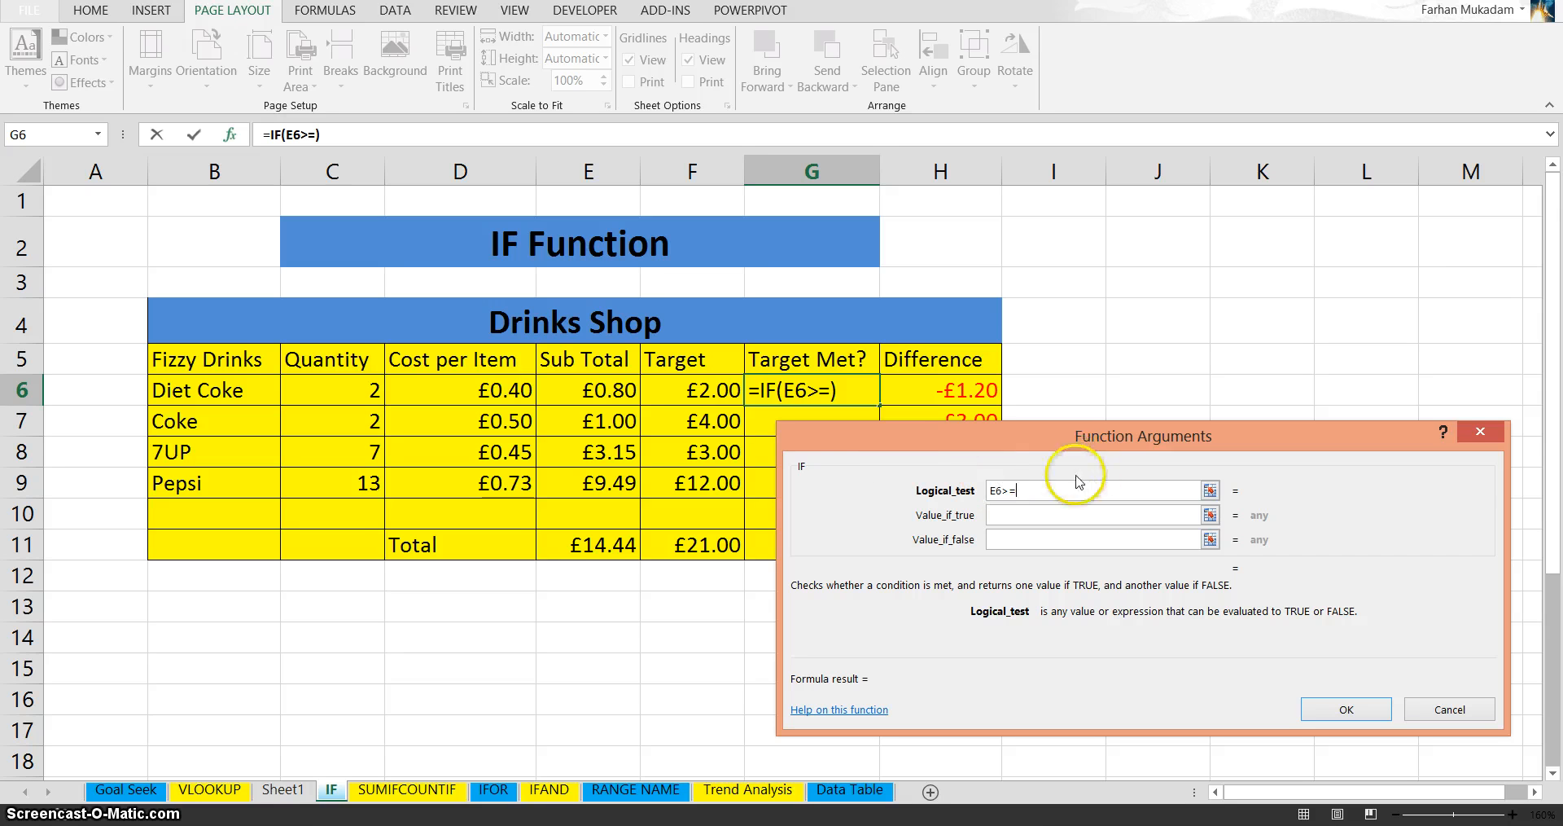
pyautogui.click(713, 391)
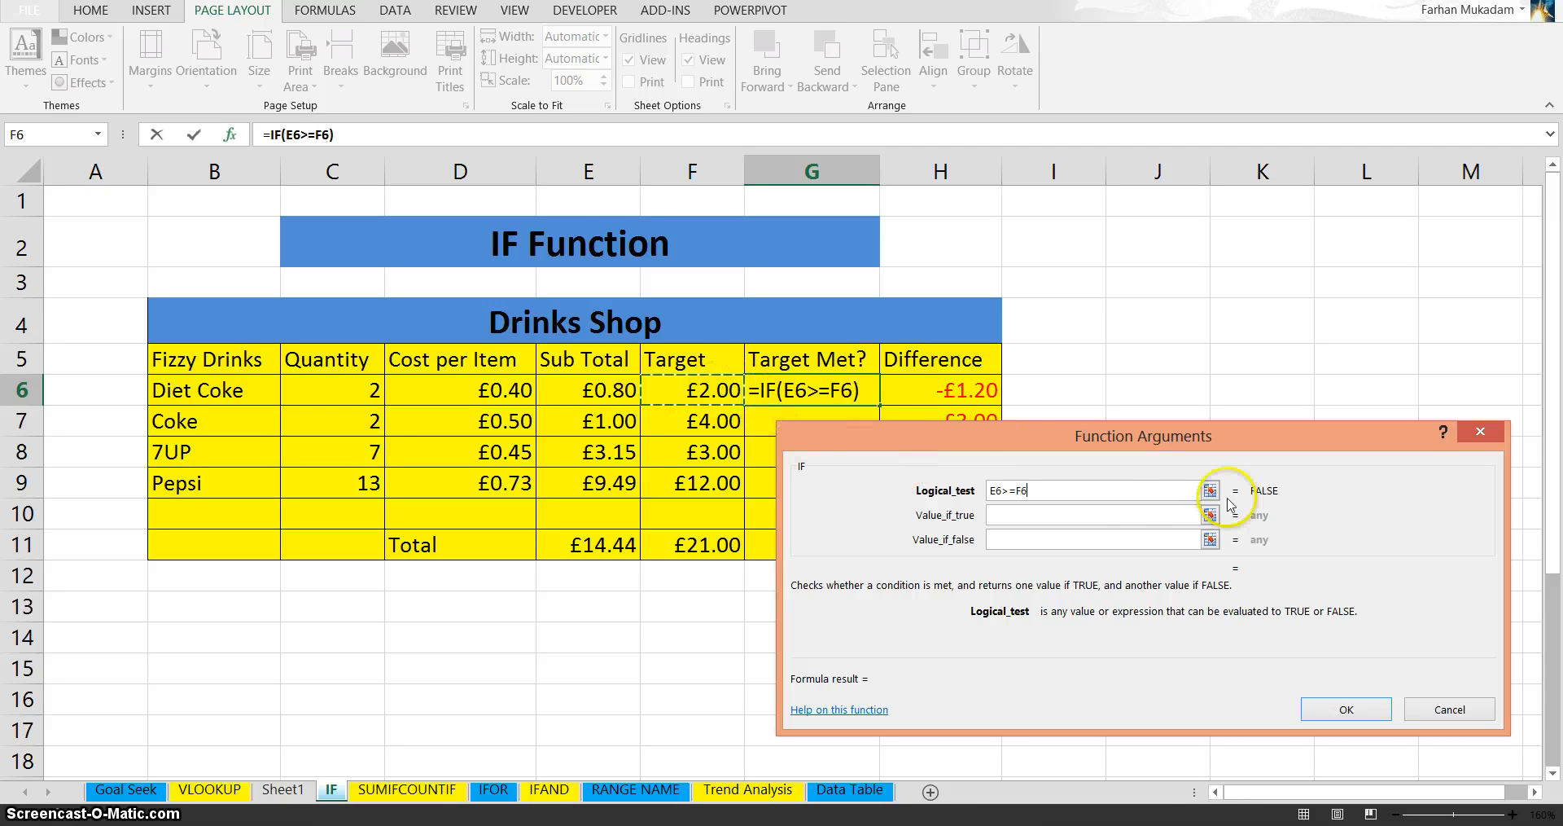
pyautogui.click(1093, 513)
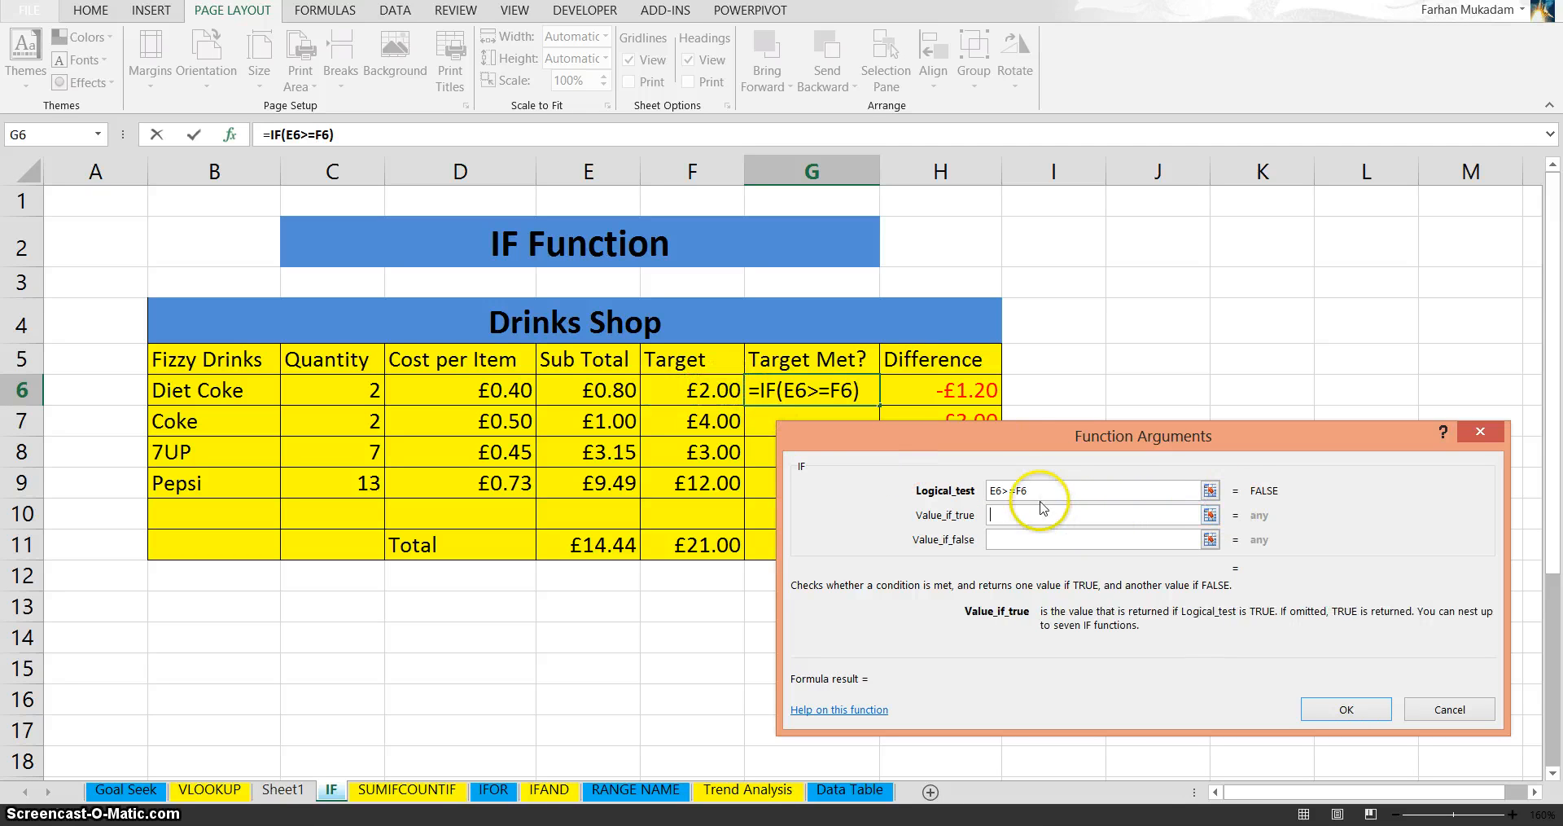
pyautogui.click(1029, 489)
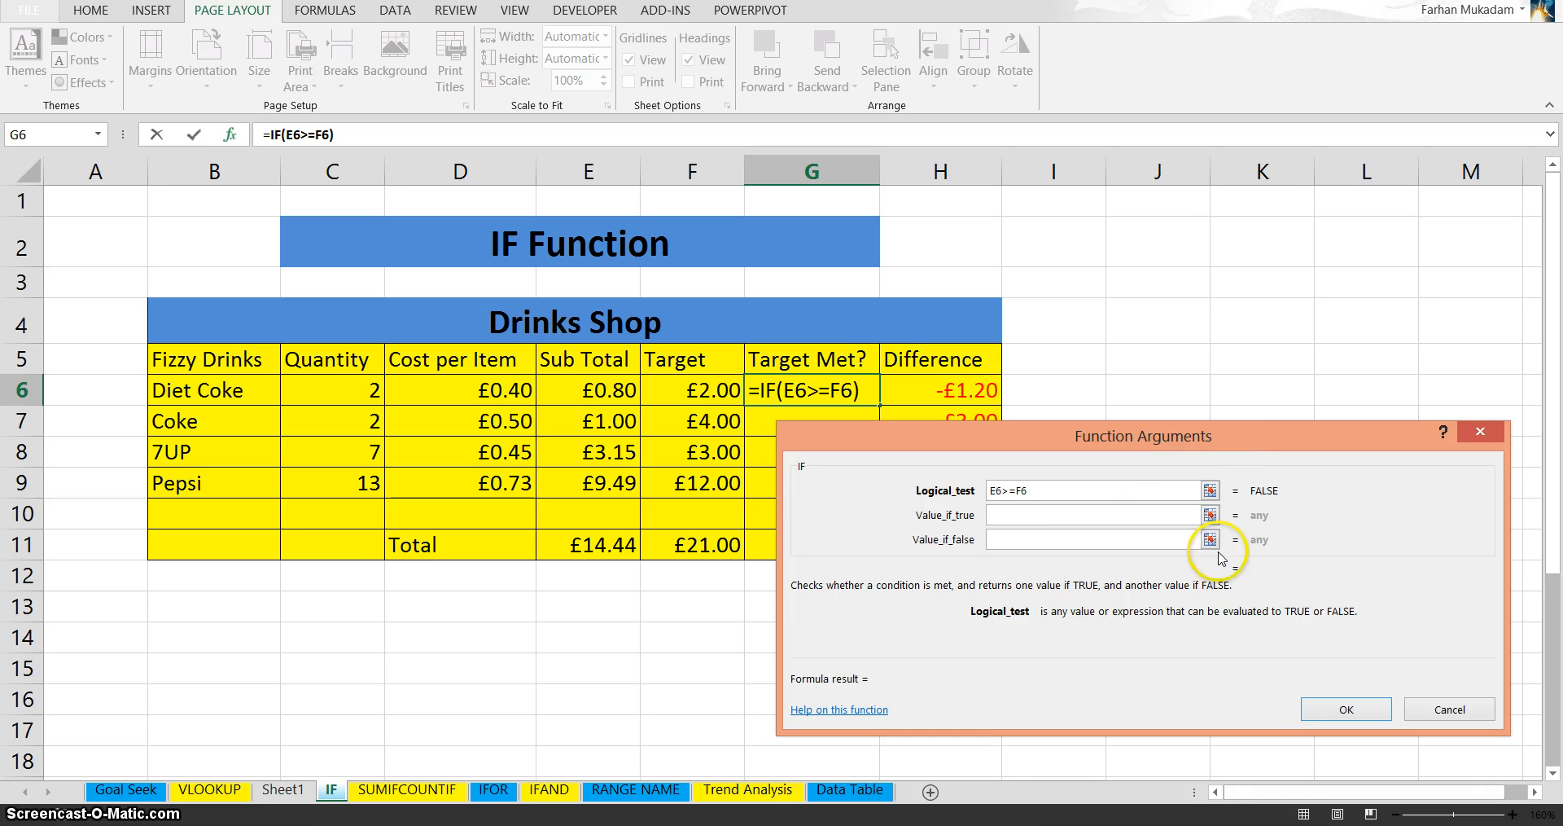
# - Set the IF function's value if true to Yes
pyautogui.click(994, 517)
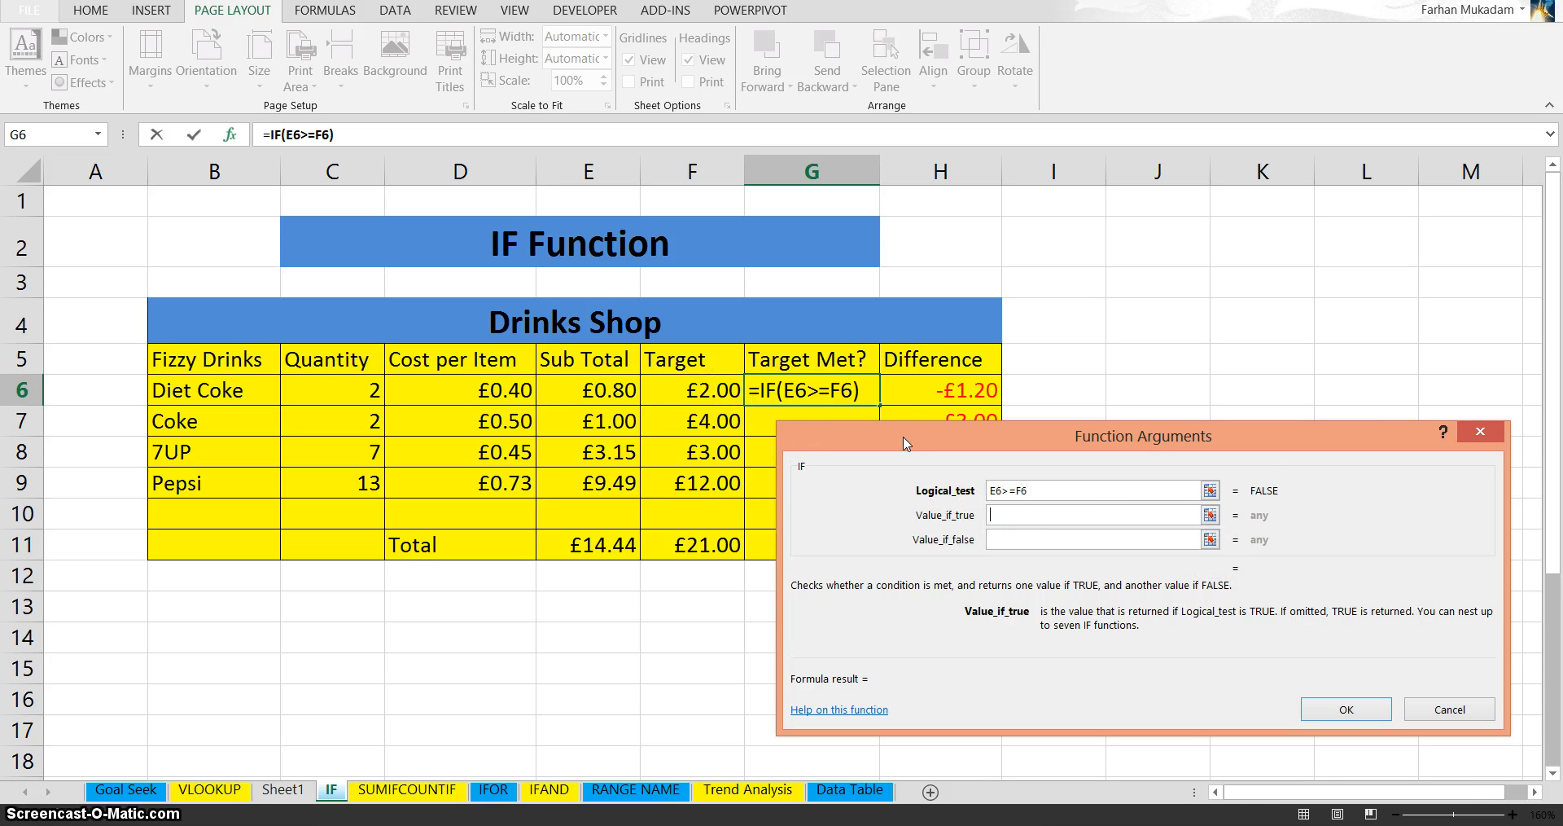
pyautogui.write('Yesy')
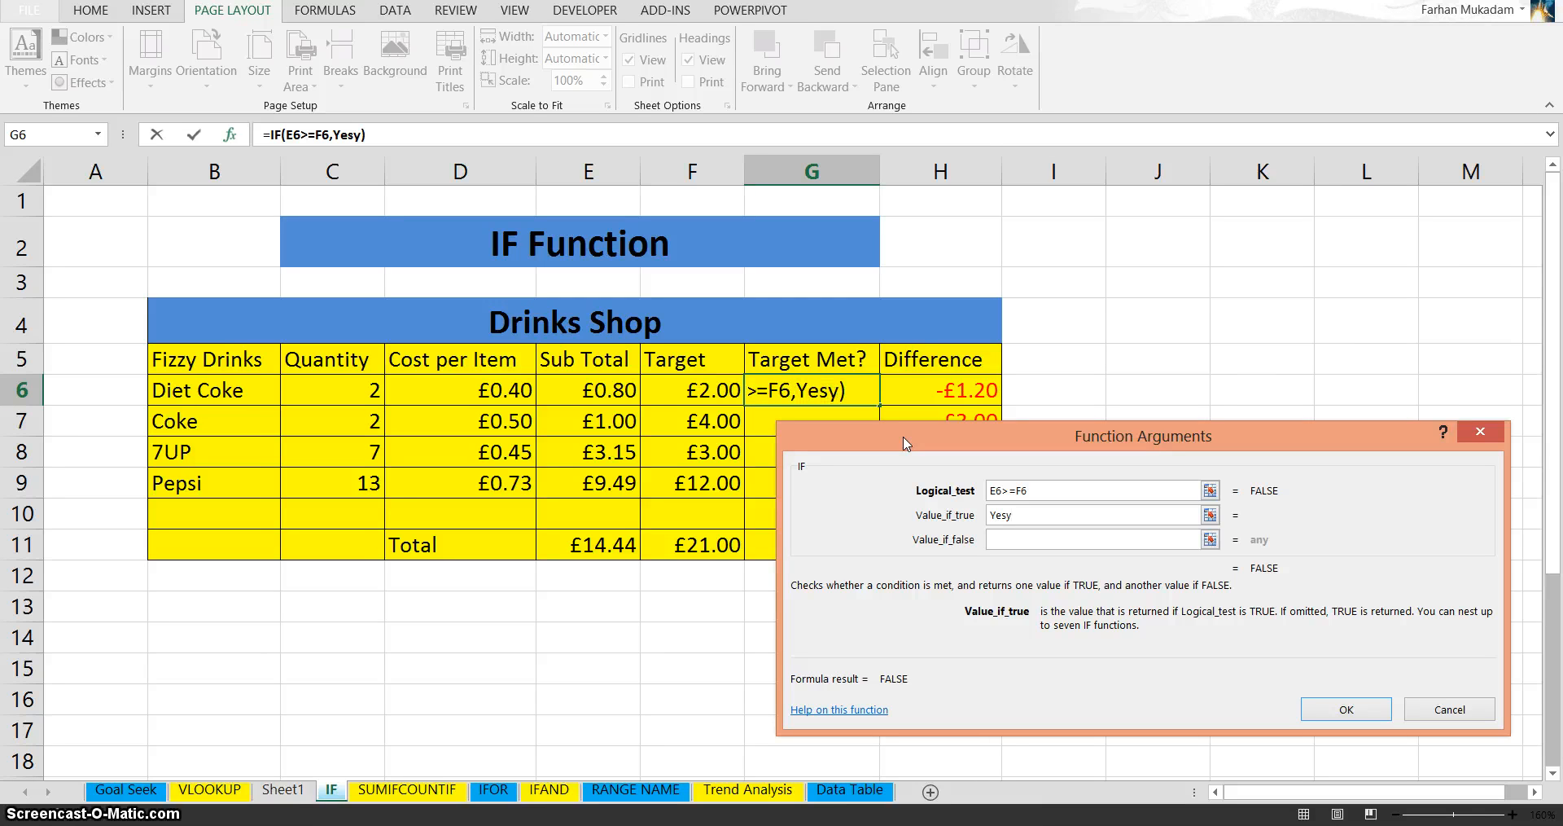
pyautogui.press('BackSpace')
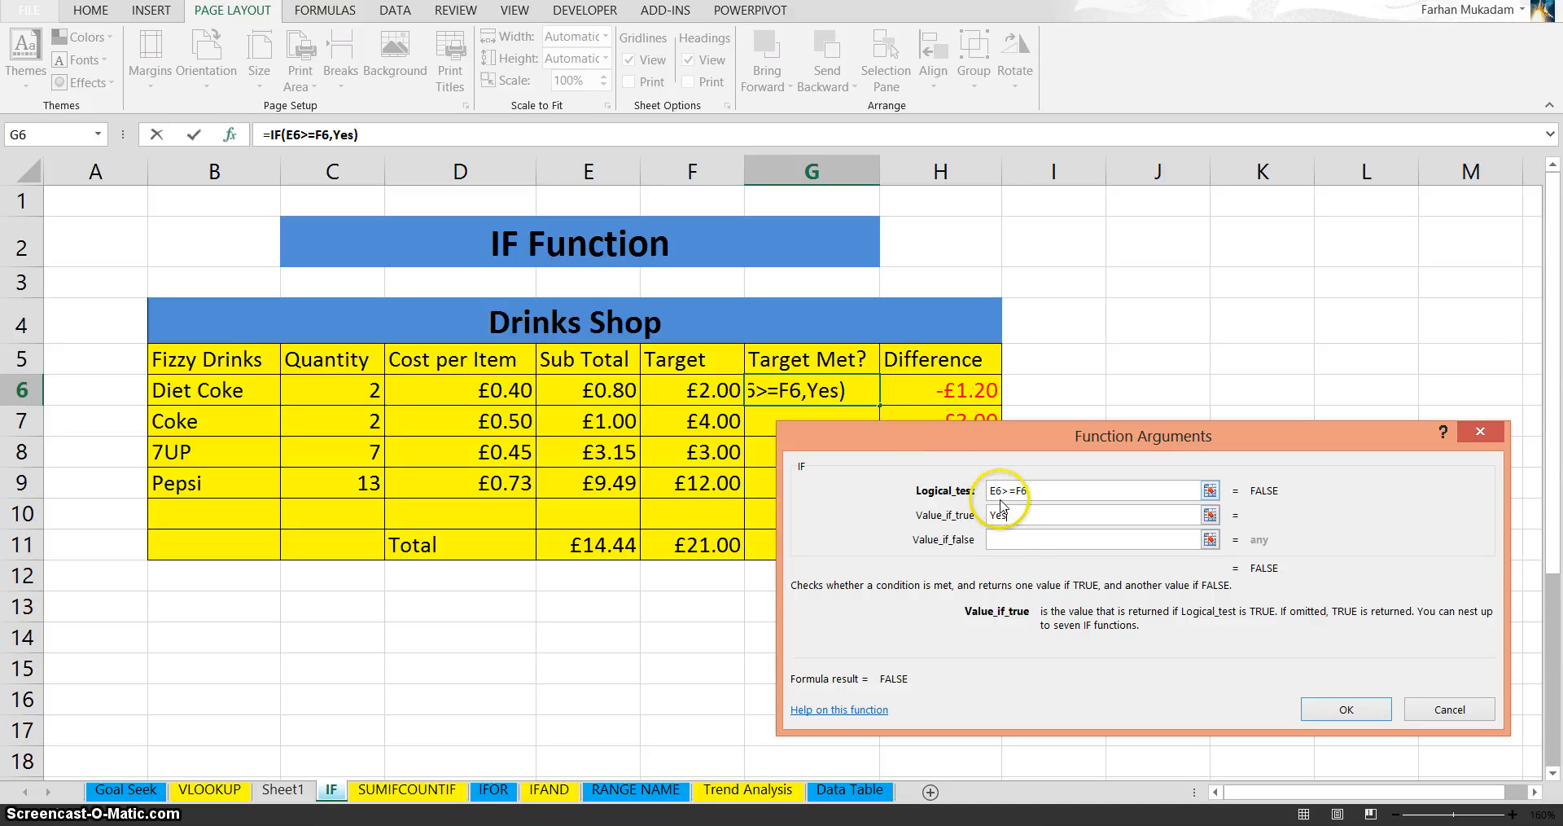
# - Set the value if false to No, accept the function, and fill the G6 formula down to G9
pyautogui.click(1018, 543)
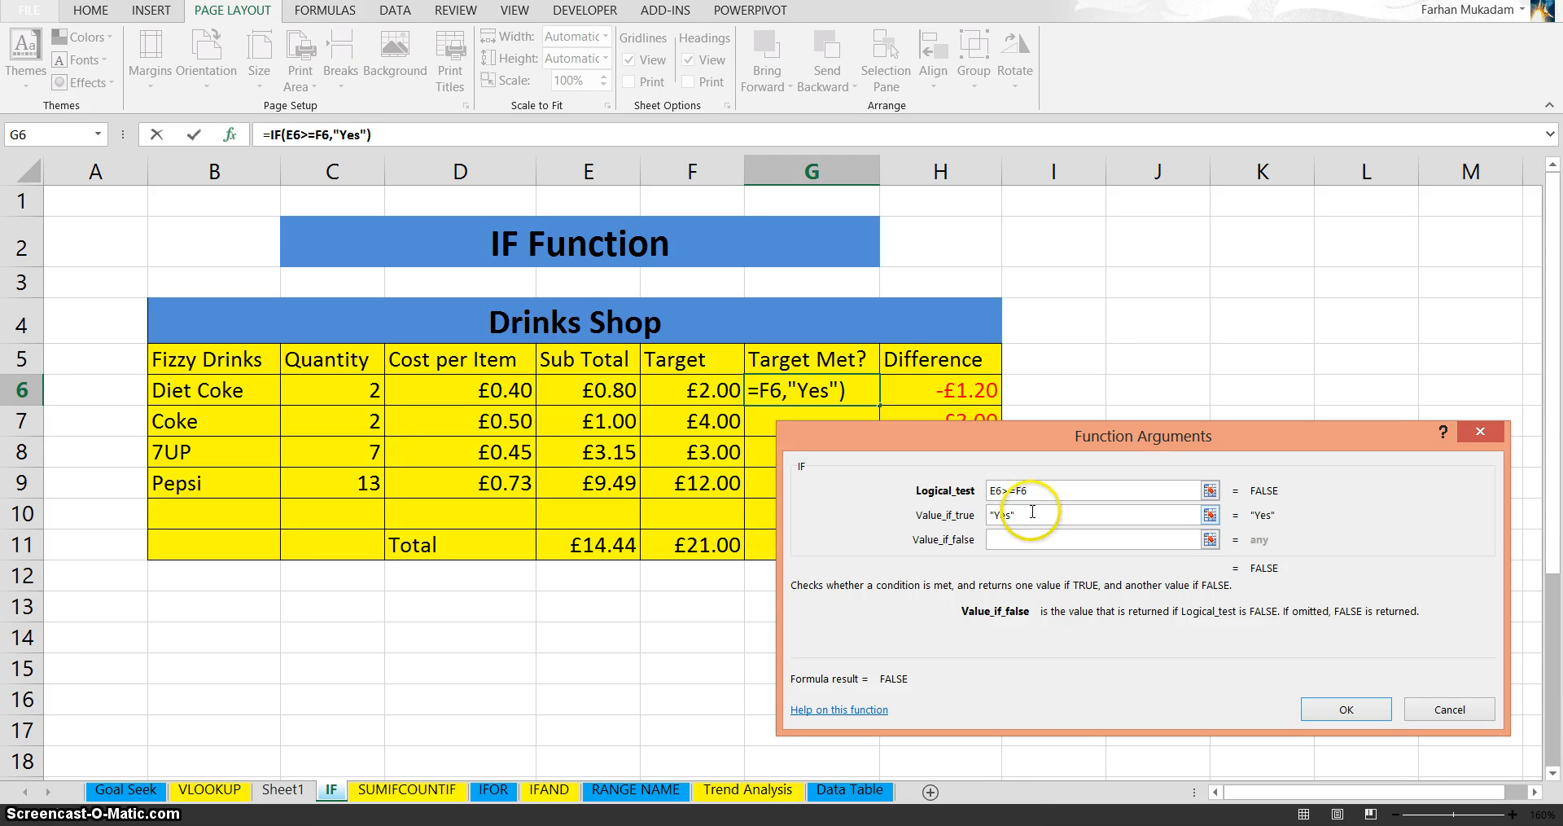
pyautogui.write('NO')
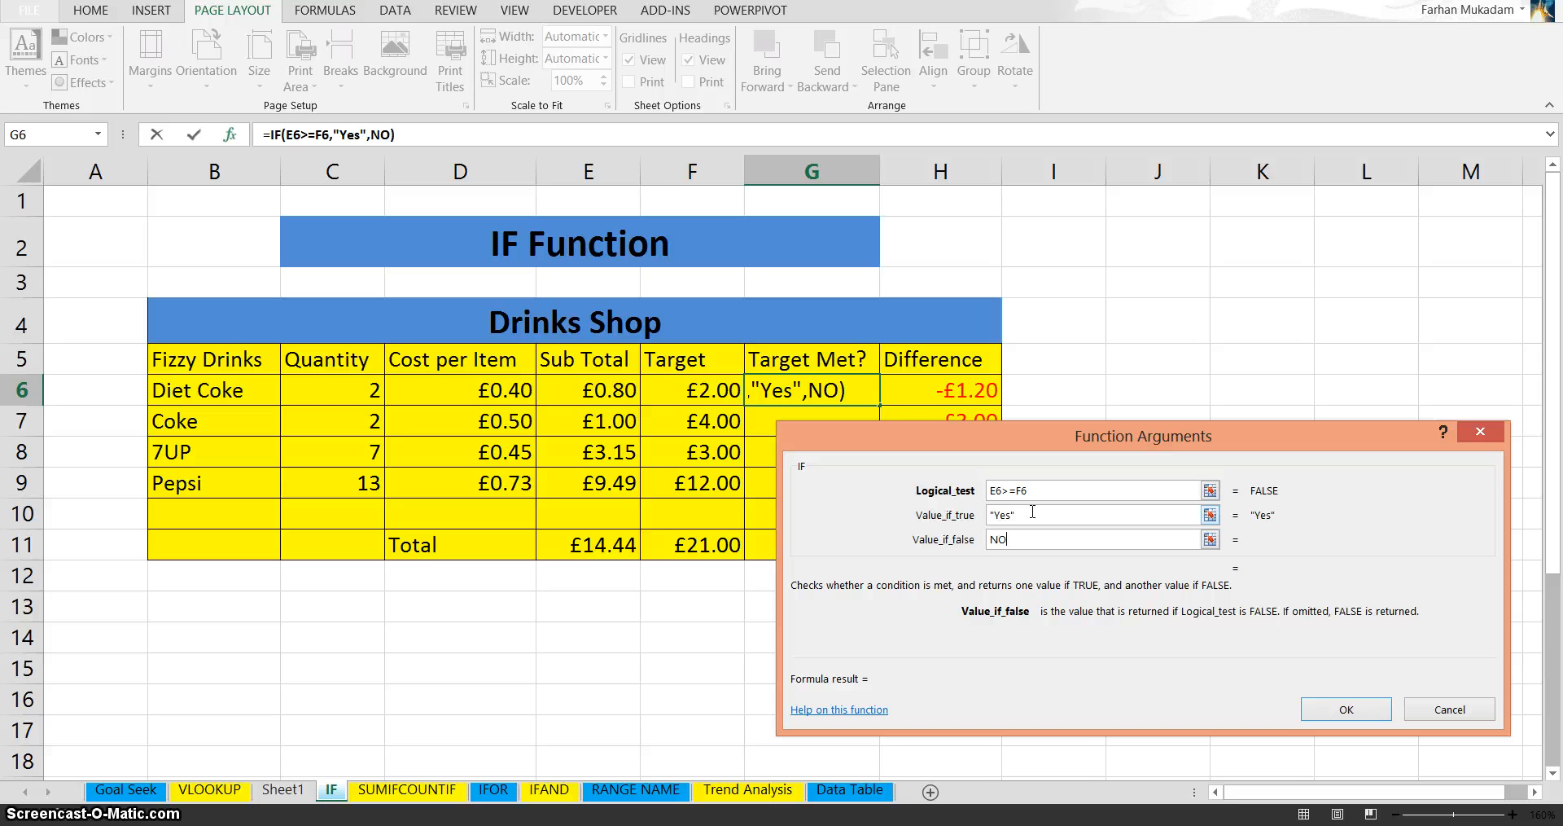
pyautogui.press('BackSpace')
pyautogui.press('BackSpace')
pyautogui.write('No')
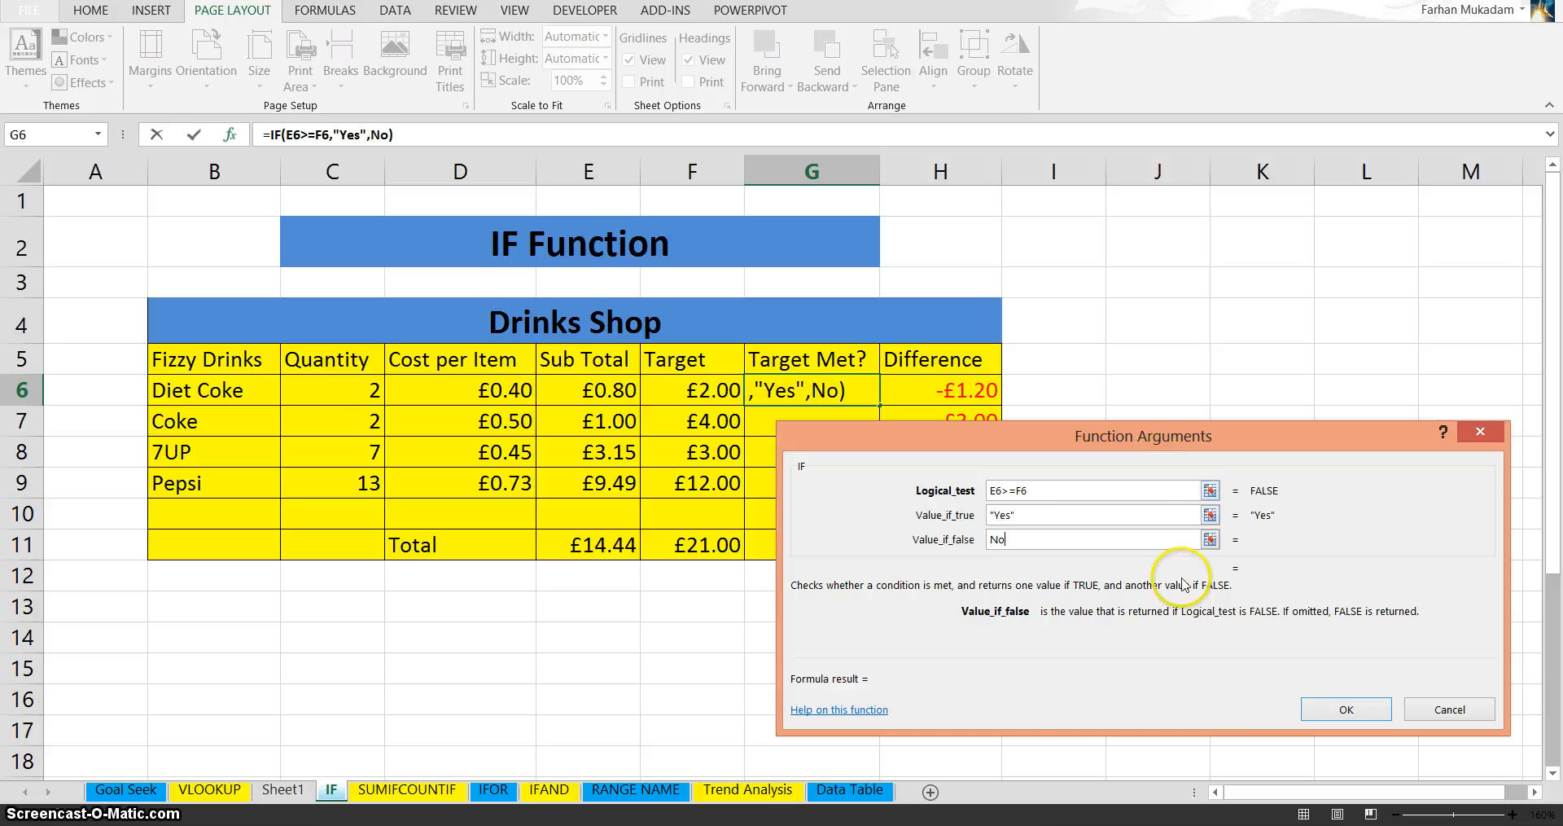
pyautogui.click(1339, 707)
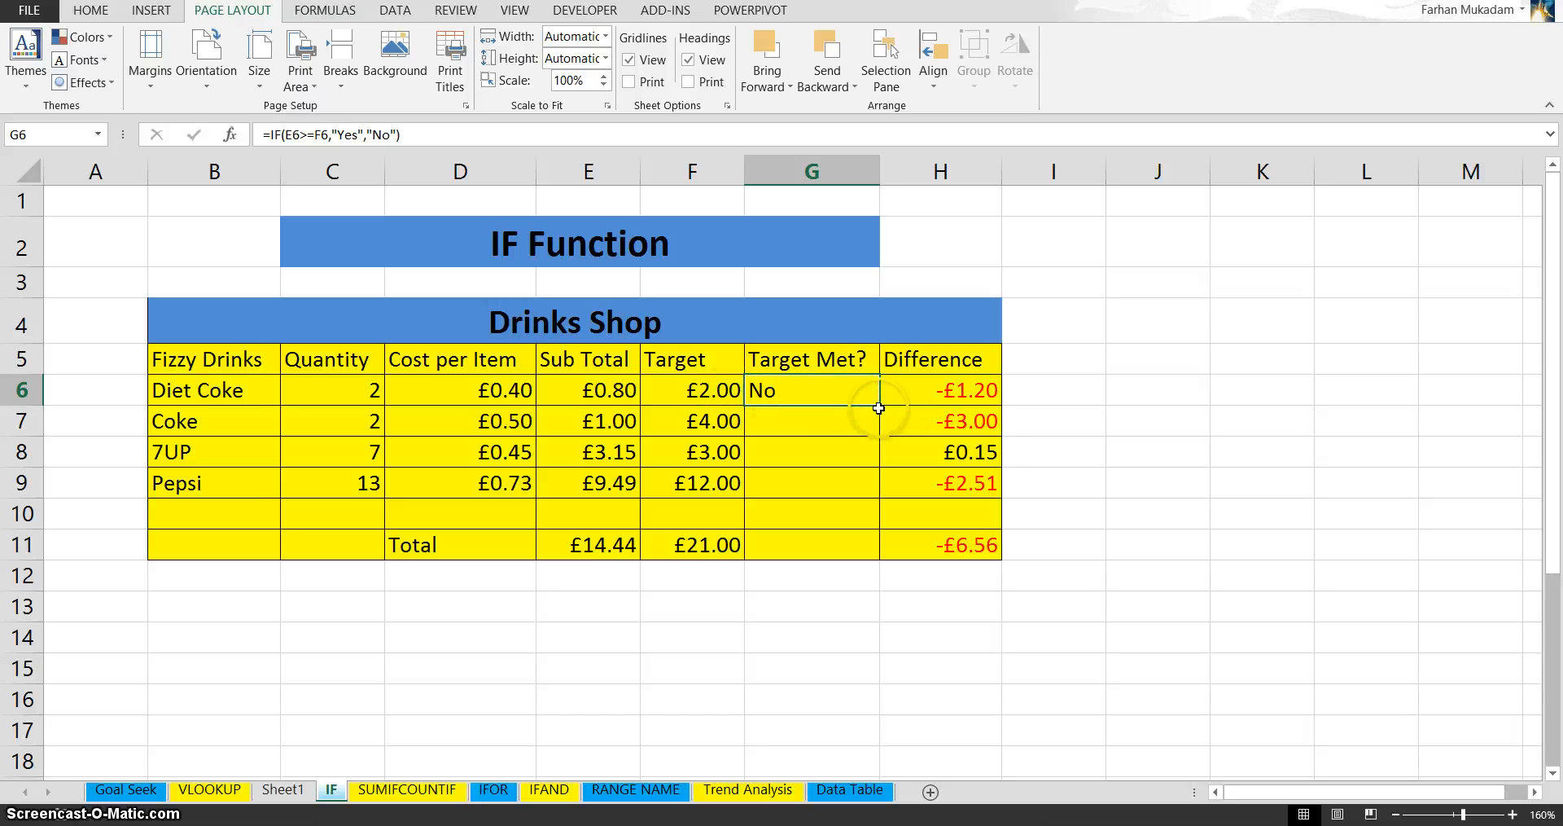
pyautogui.moveTo(880, 404); pyautogui.dragTo(845, 497)
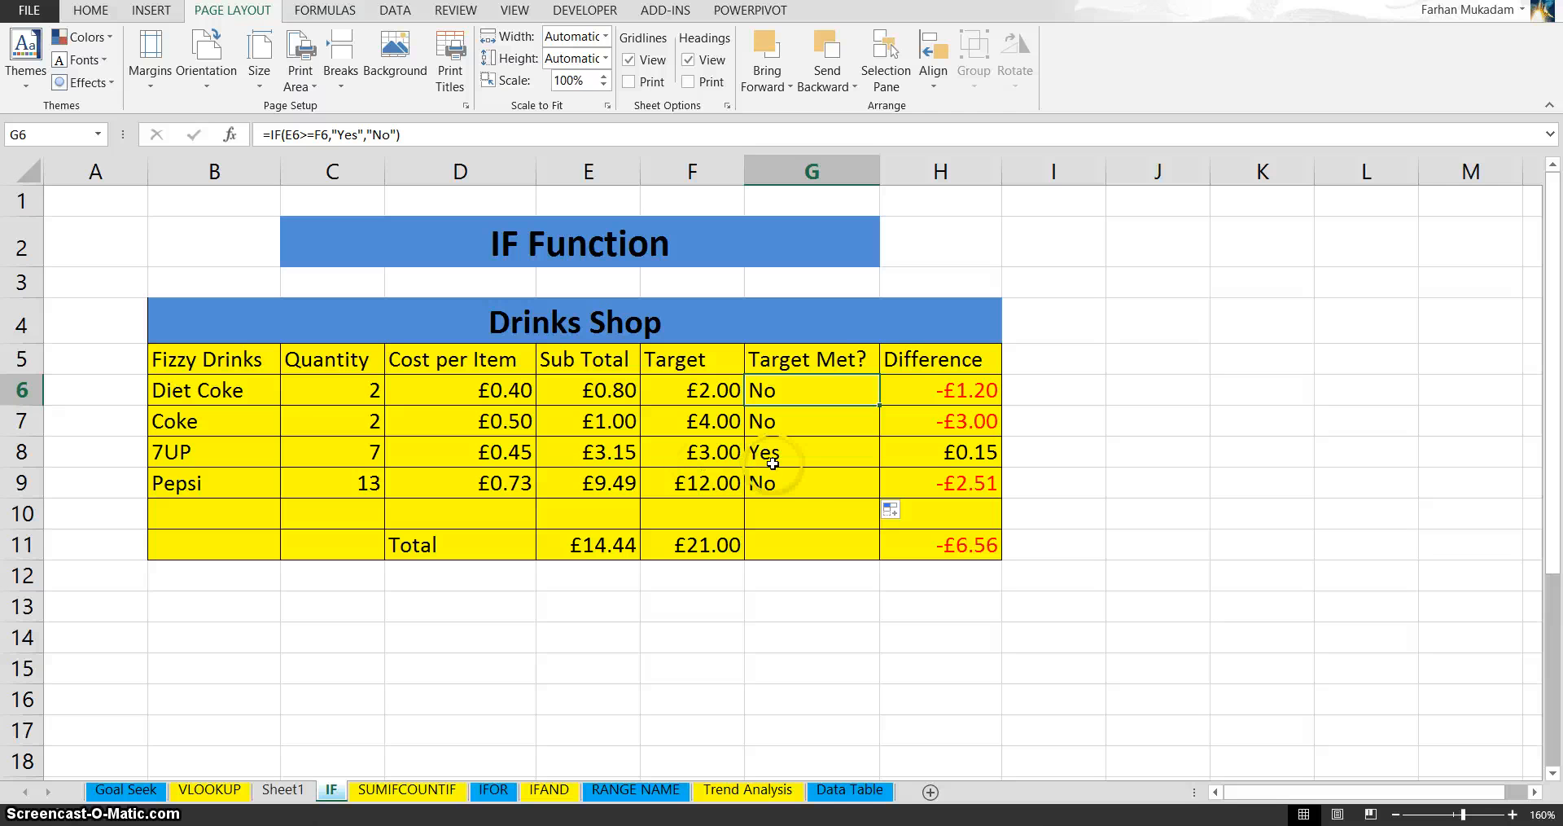
# - Begin an IF formula in Total row cell G11 with the logical test E11>=F11
pyautogui.click(800, 547)
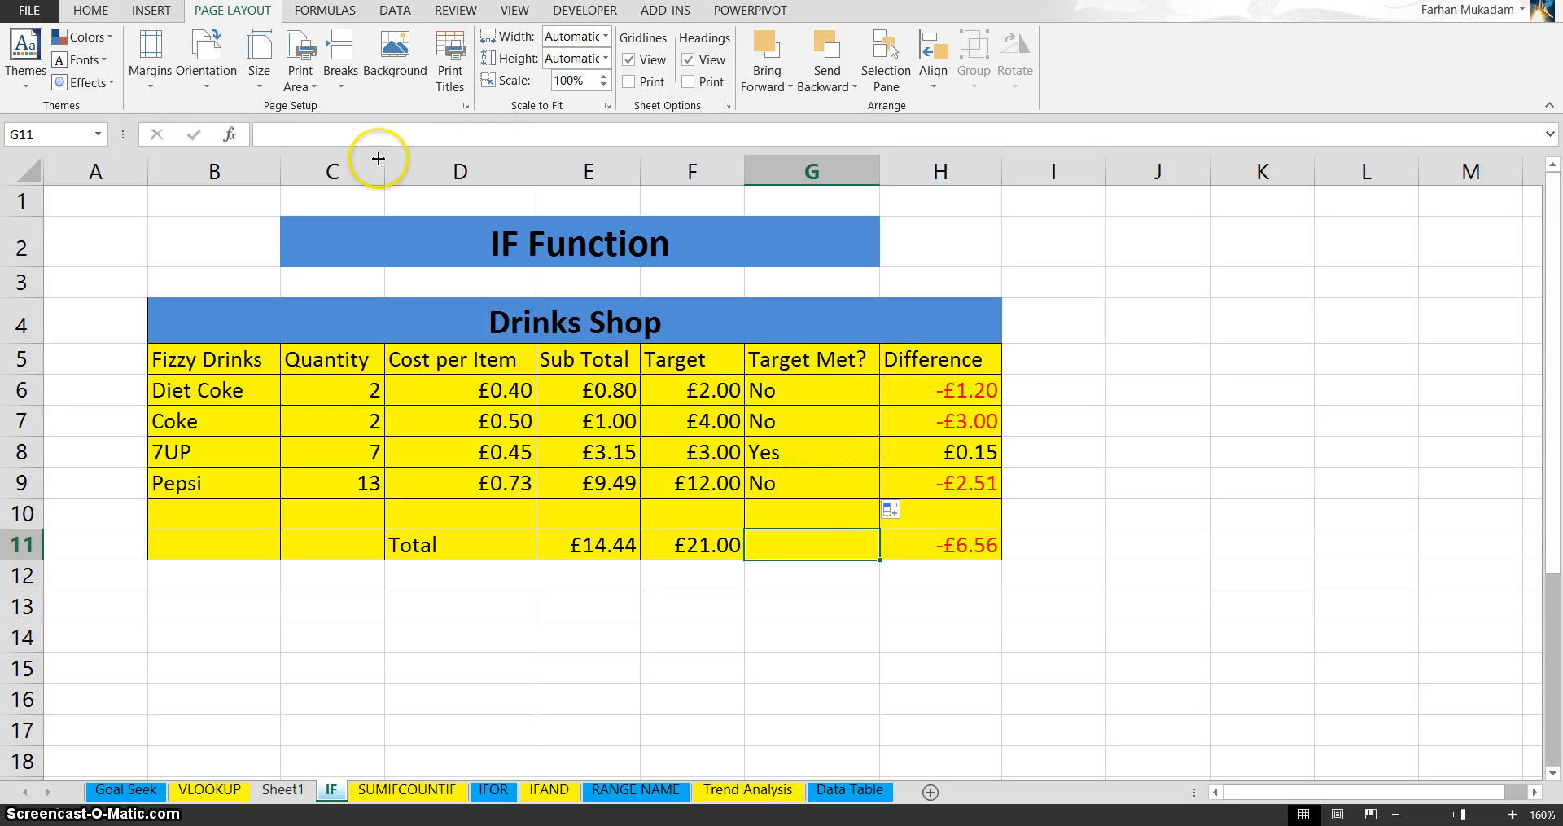
pyautogui.click(353, 131)
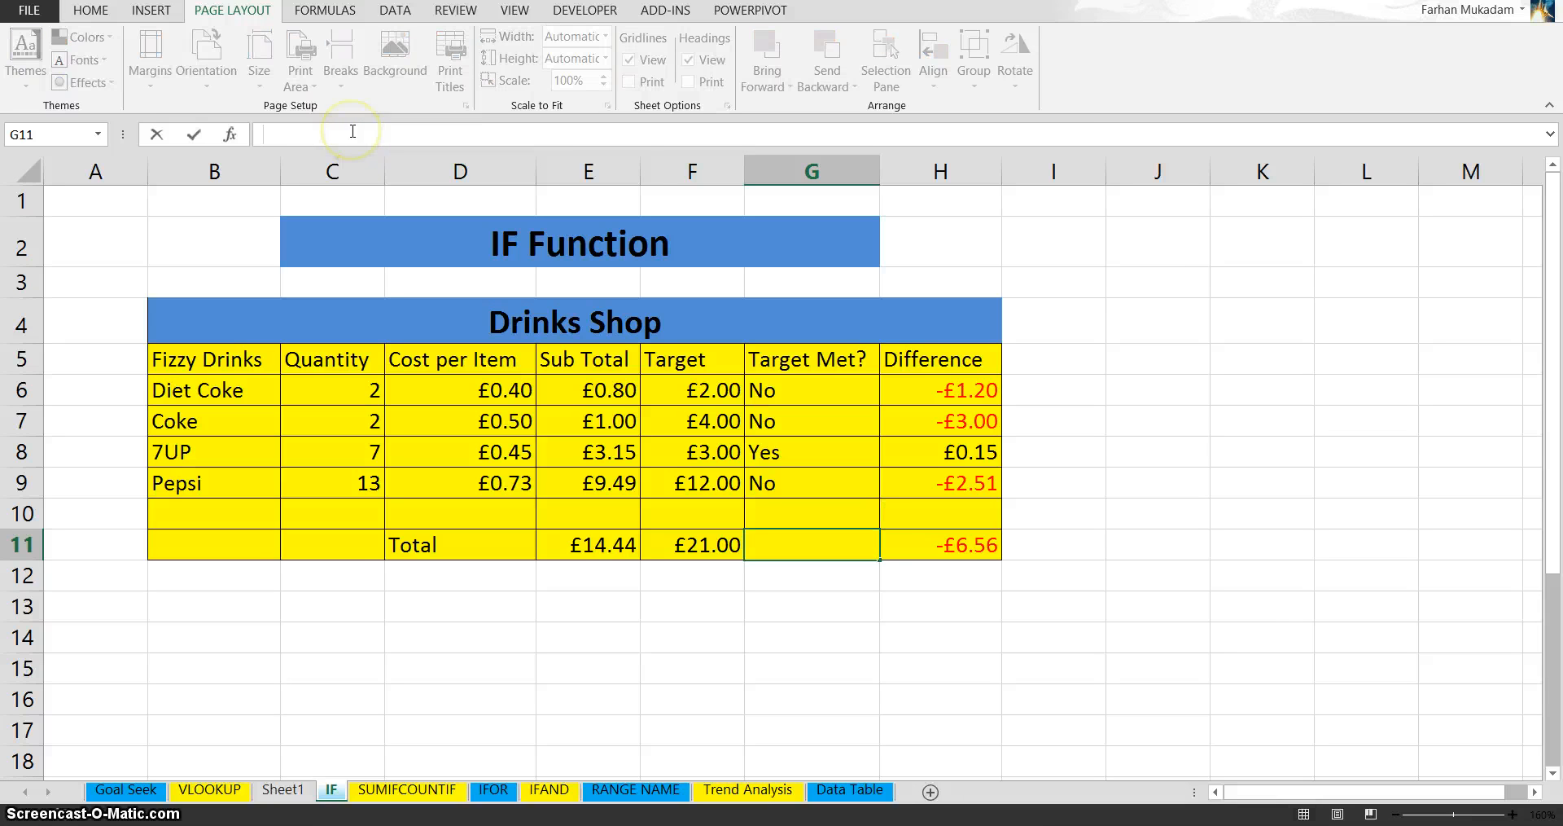
pyautogui.write('=if(')
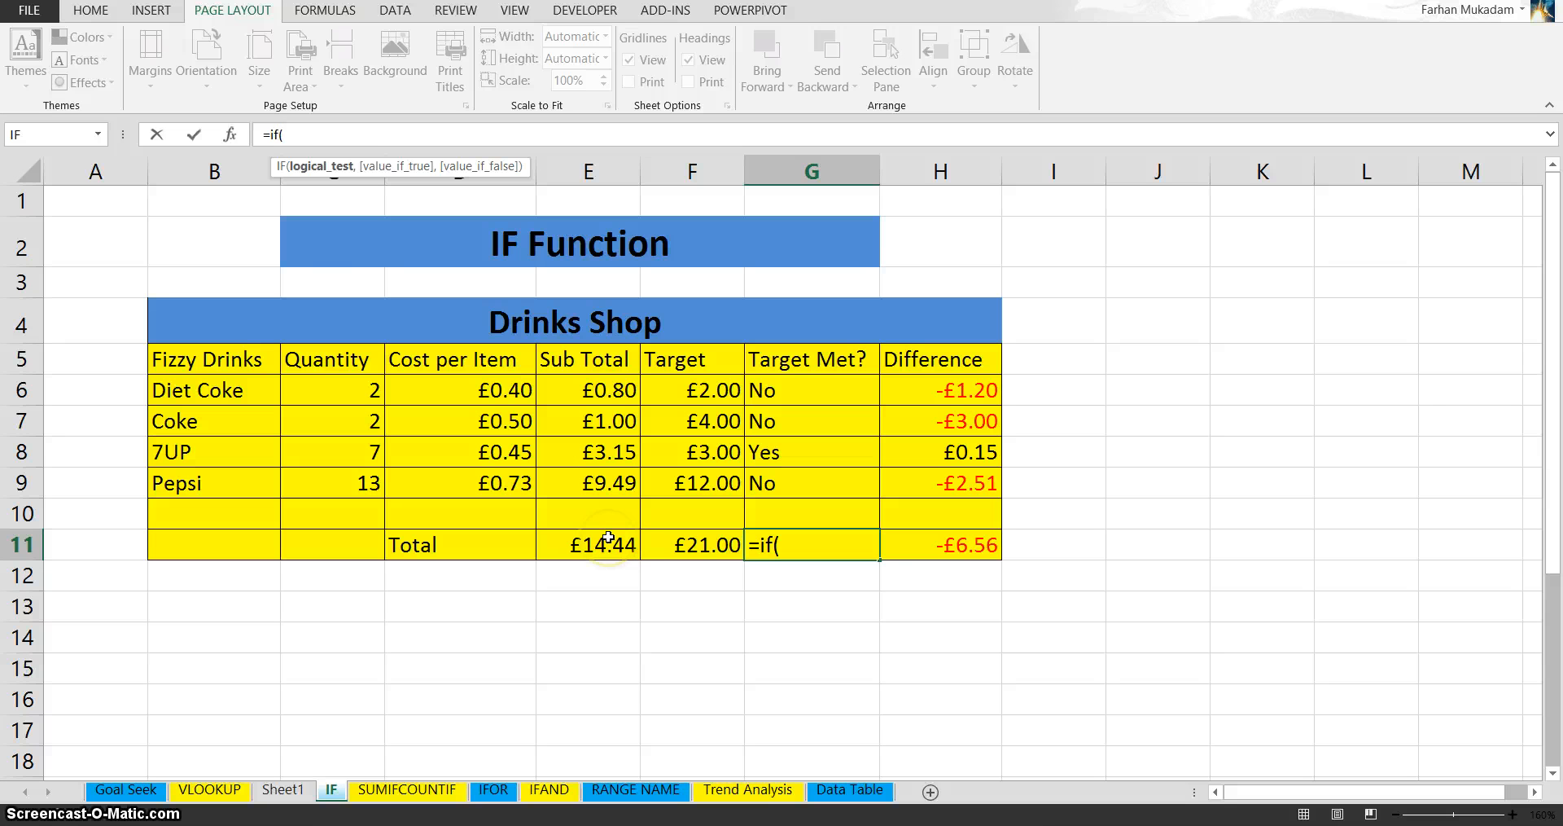
pyautogui.write('E11>=')
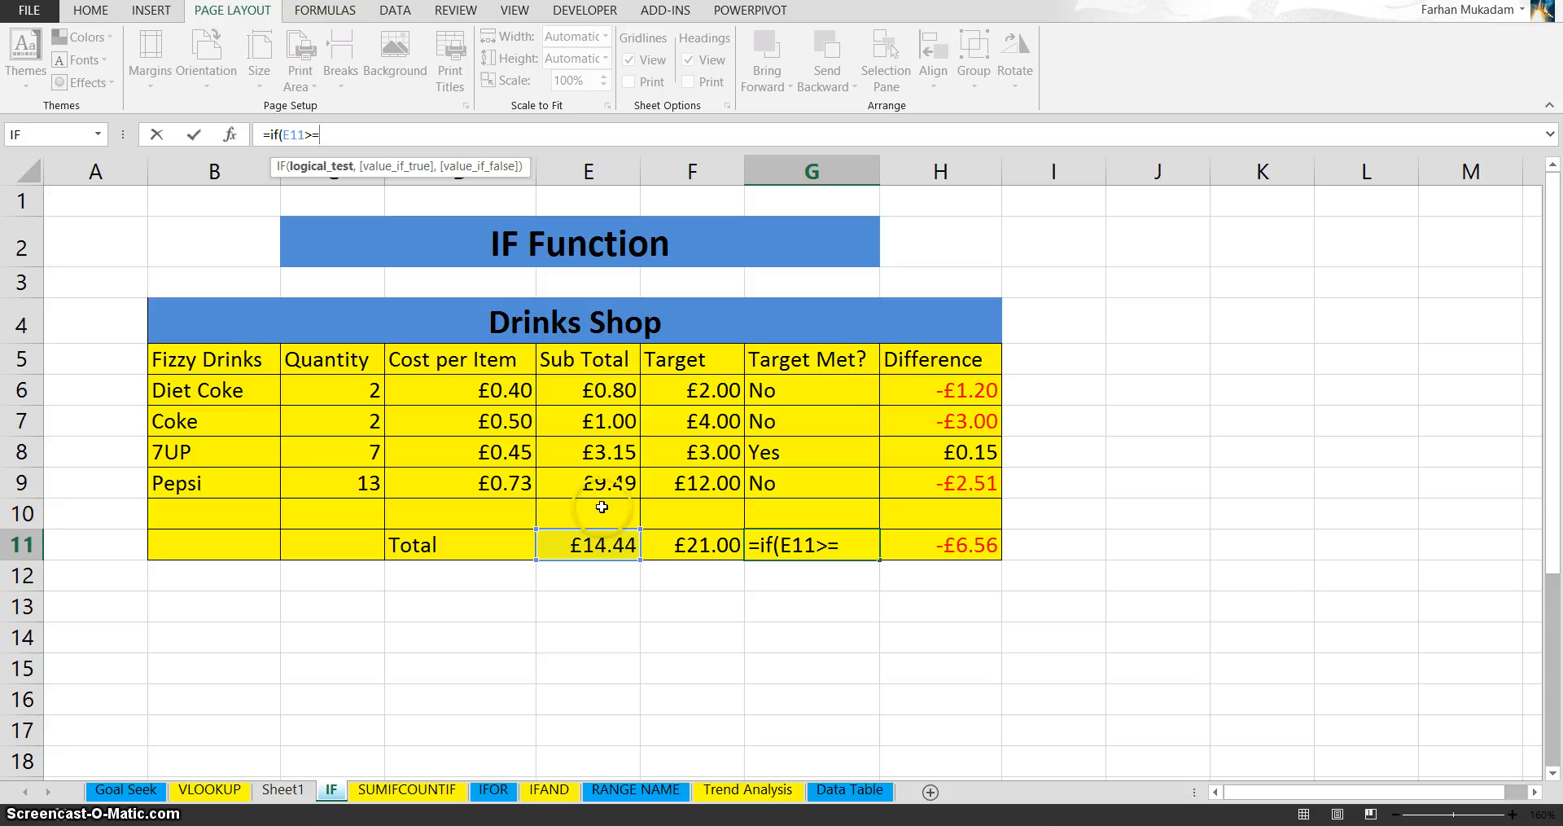
pyautogui.write('F11')
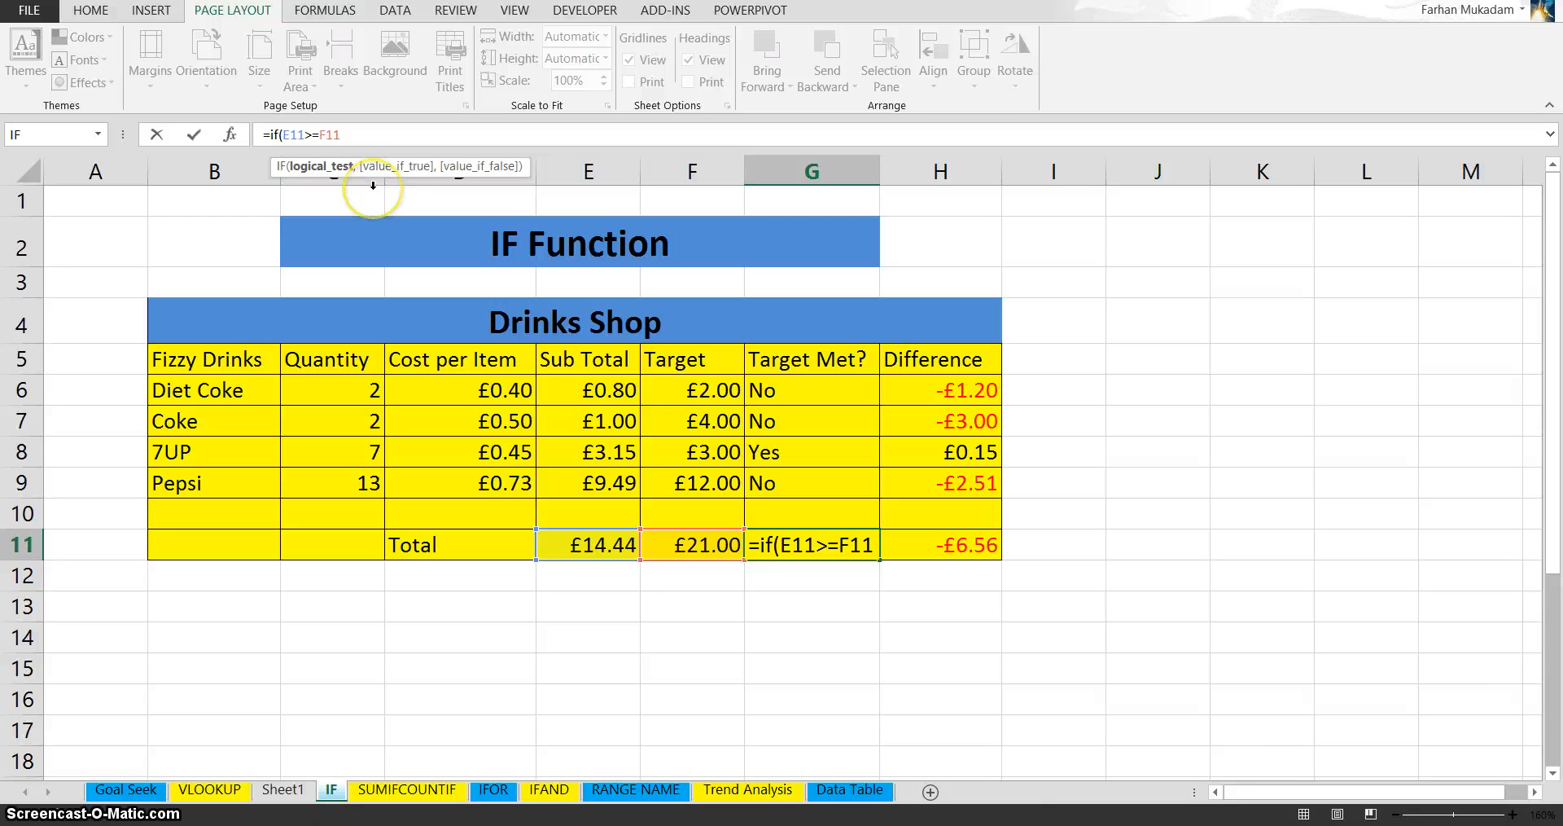
# - Complete the G11 formula so it returns "Yes" when the test is true and "No" when it is false
pyautogui.write(',')
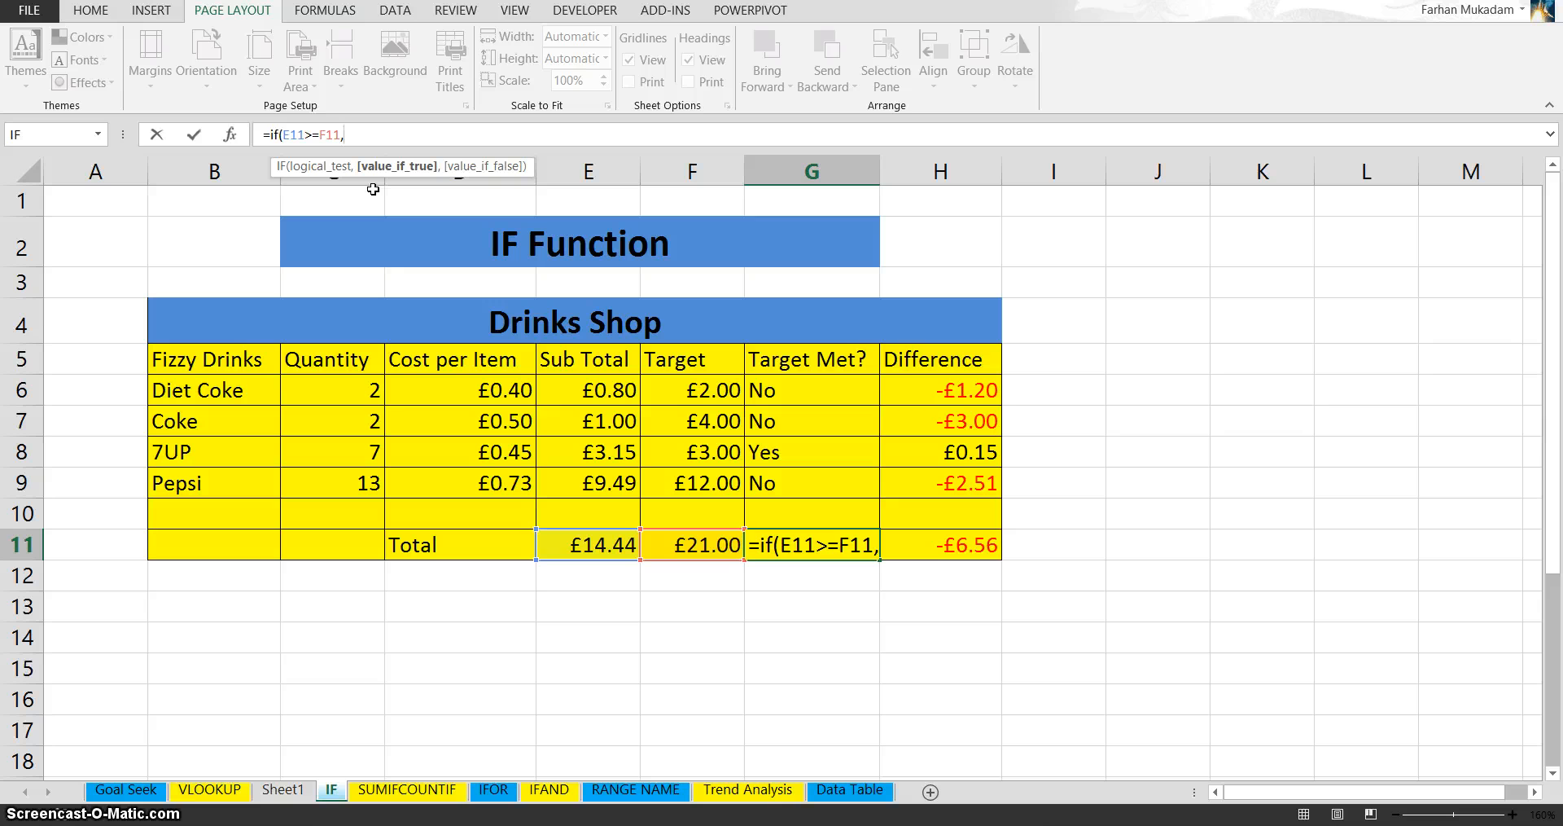
pyautogui.write('Yes')
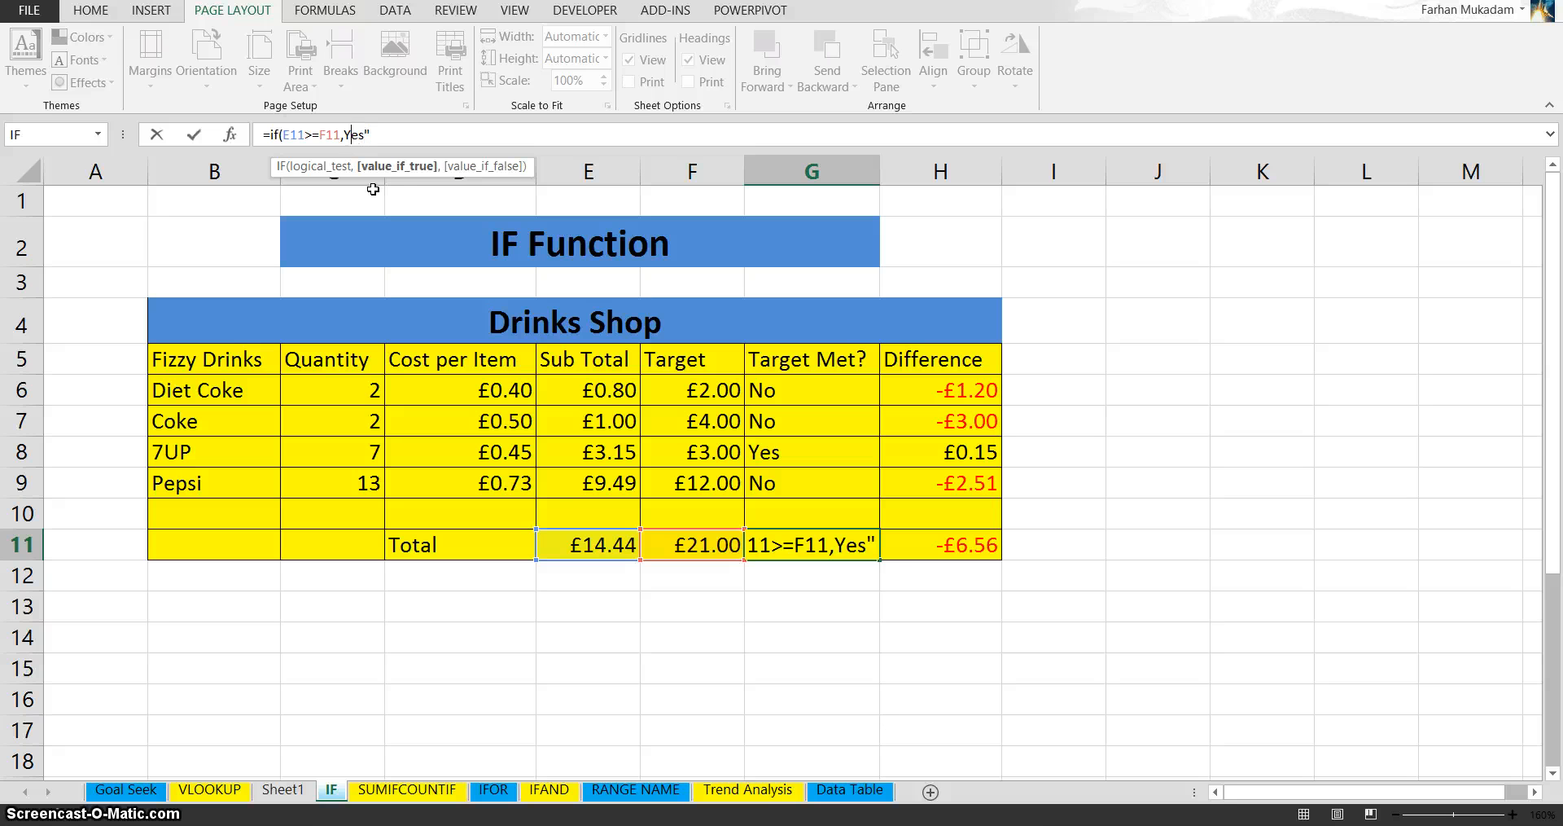
pyautogui.write('"')
pyautogui.press('Right')
pyautogui.press('Right')
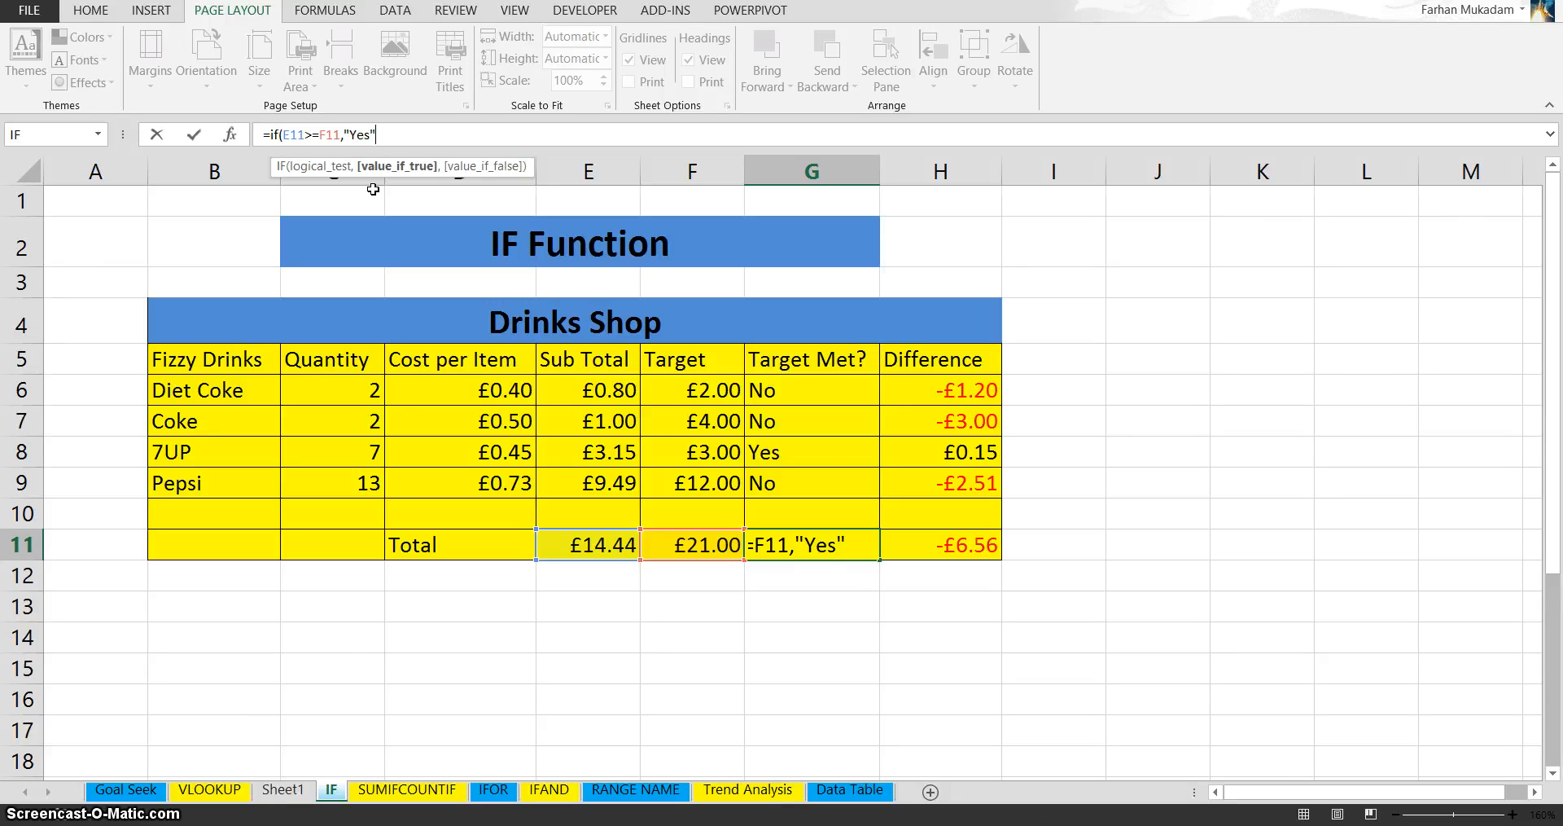
pyautogui.write(',')
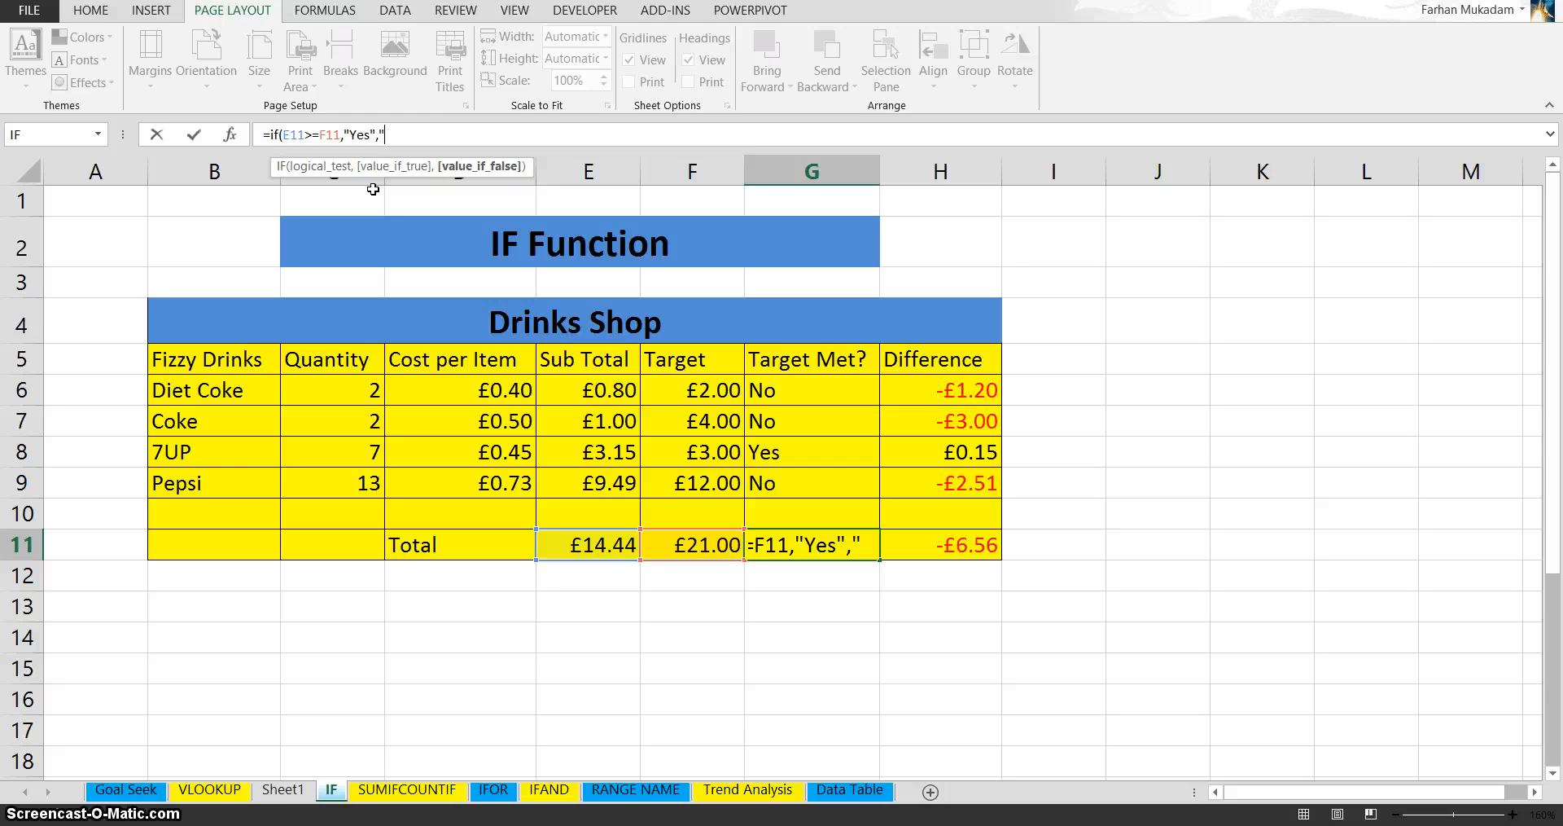
pyautogui.write('"No')
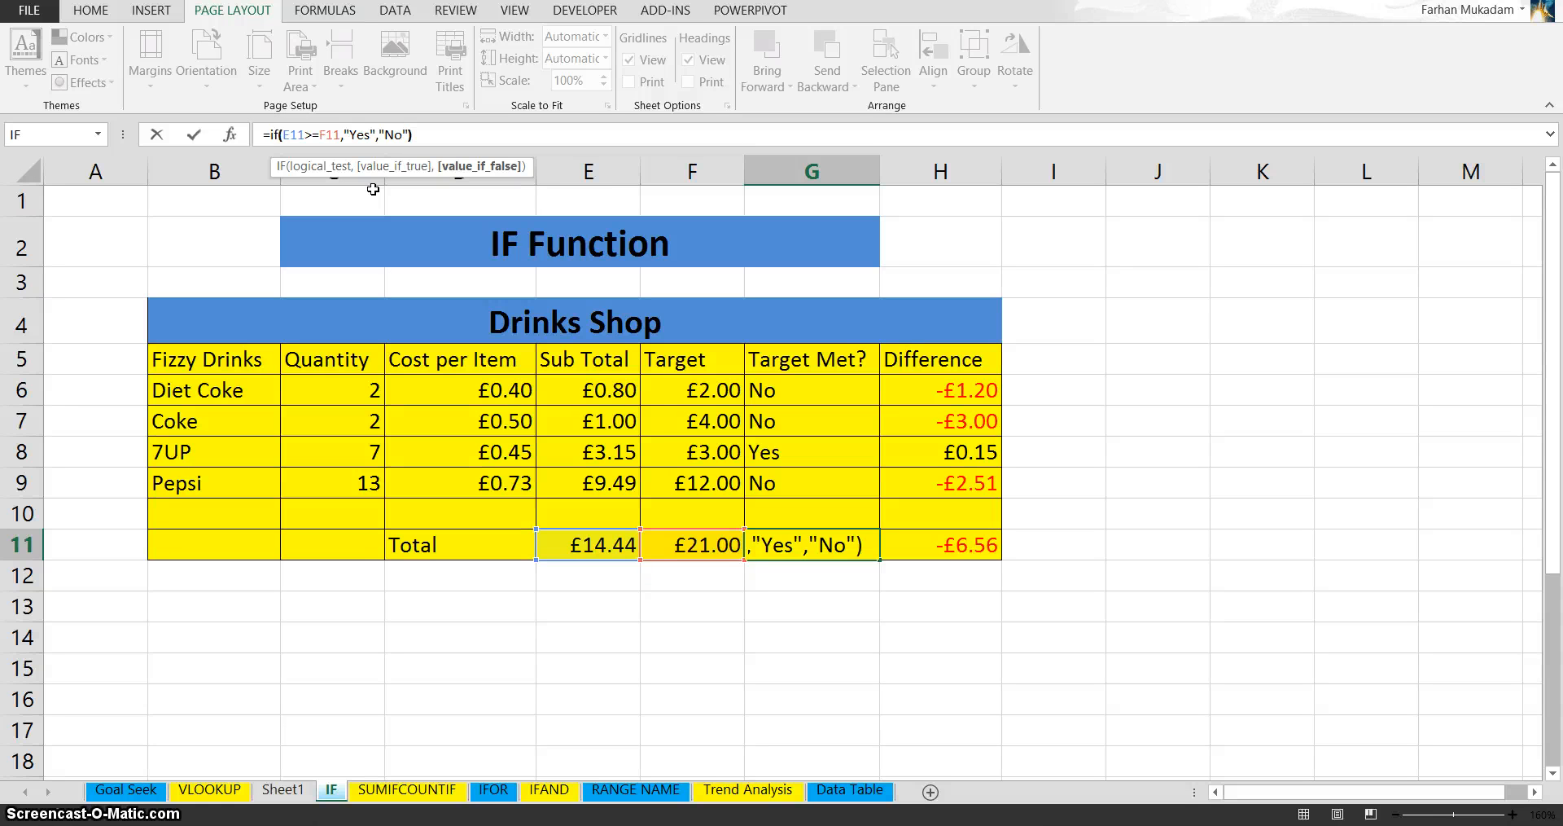
pyautogui.press('Return')
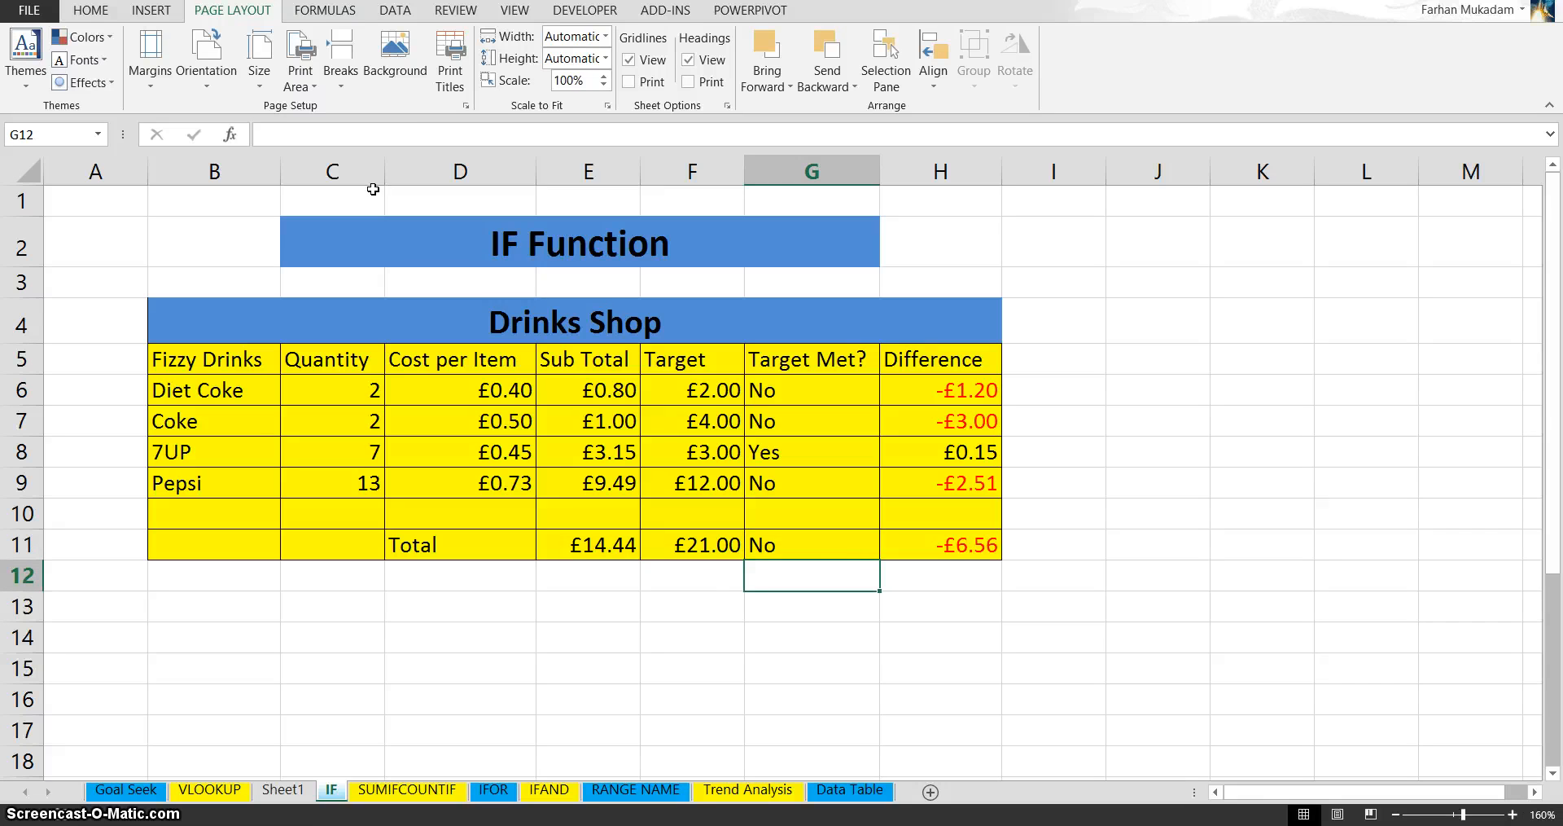
pyautogui.click(804, 580)
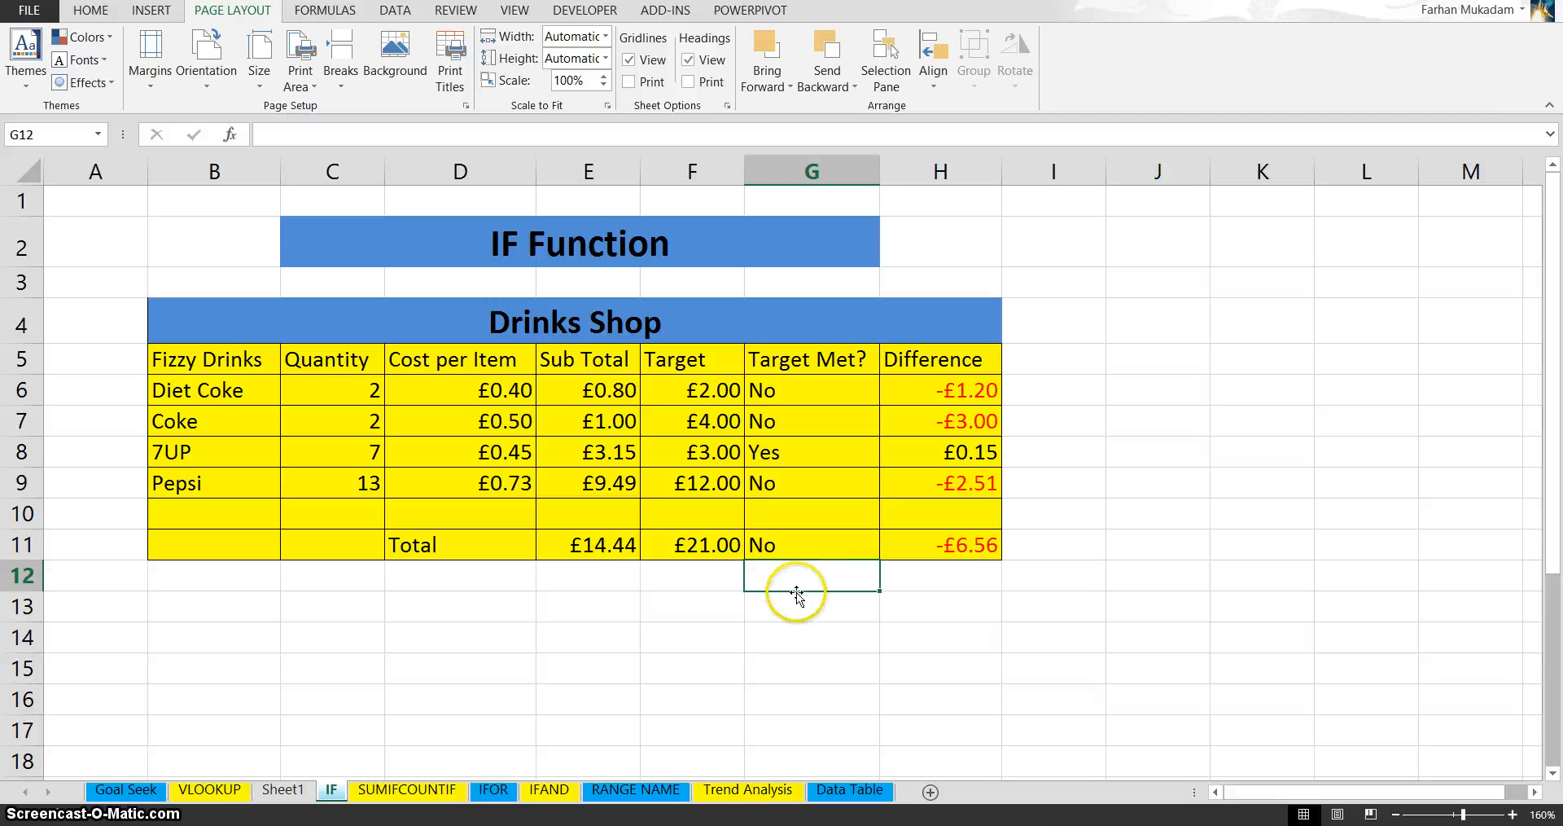